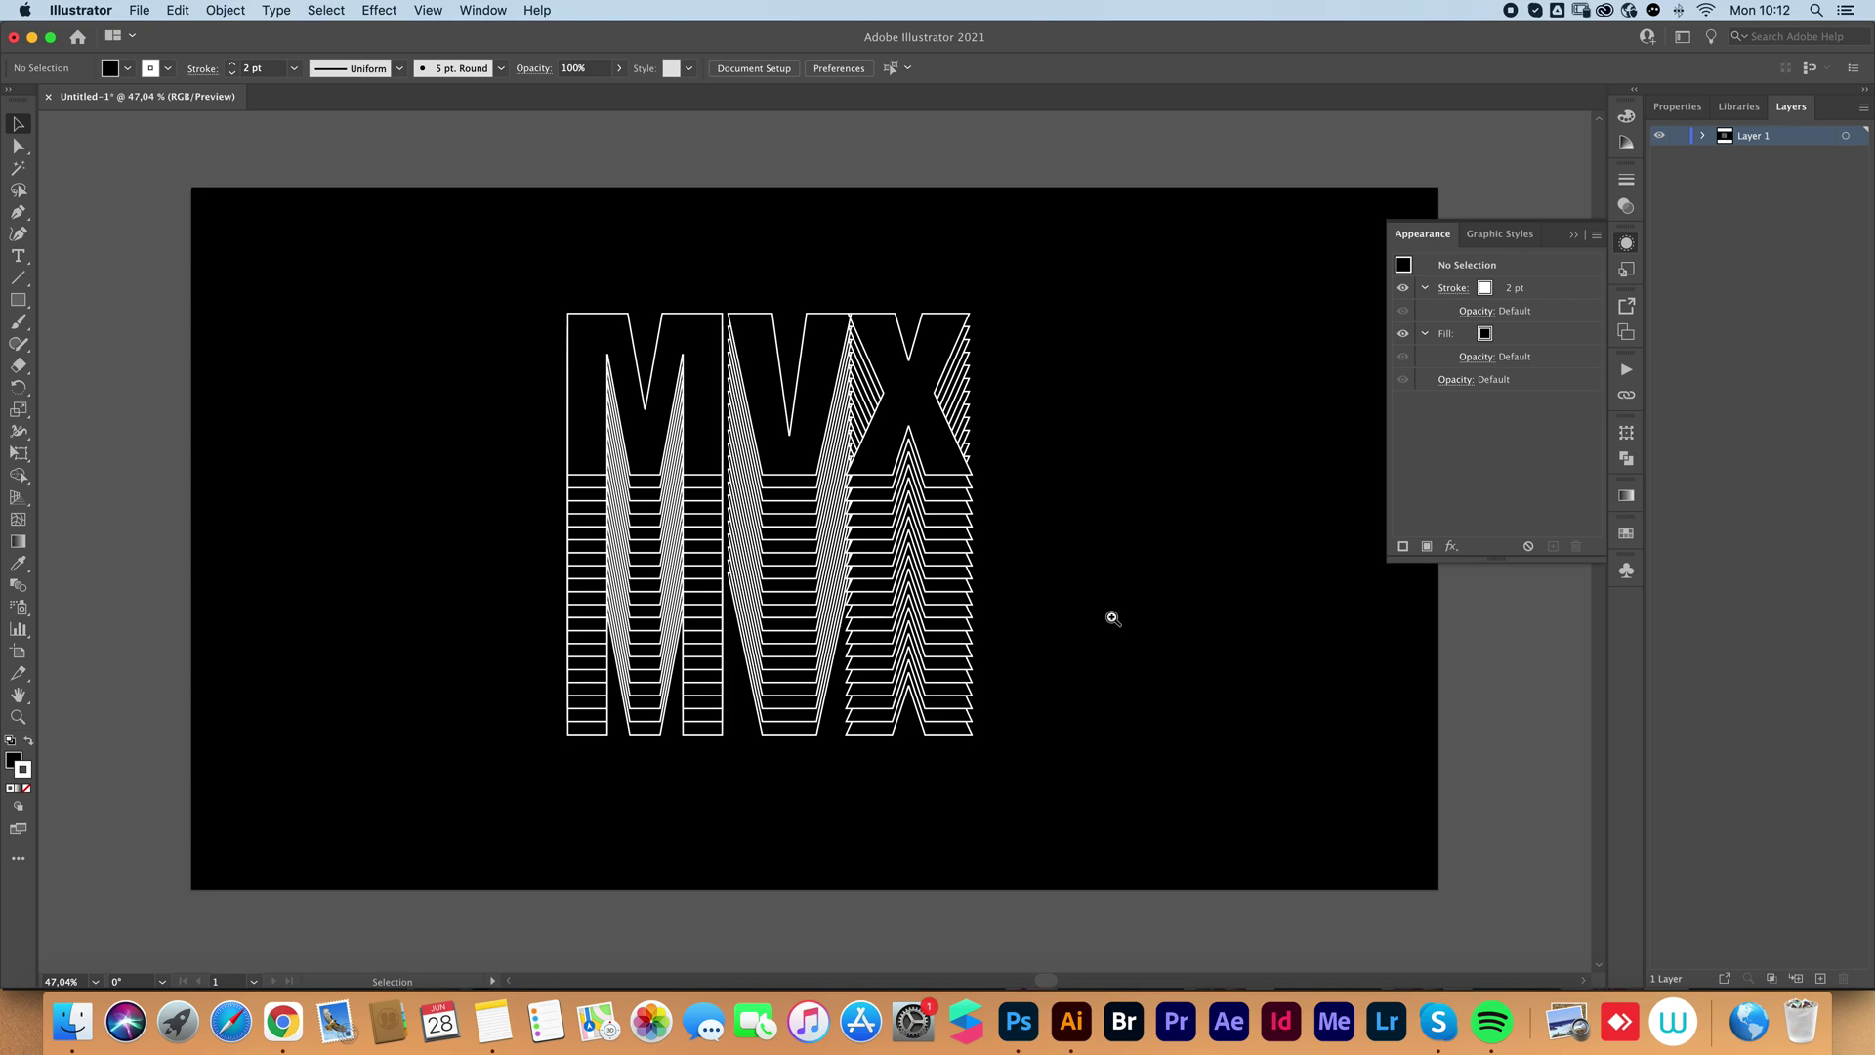
# Duplicate the artboard with its MVX artwork directly below the original.
pyautogui.hscroll(5, 1080, 599)
pyautogui.hscroll(2, 1088, 606)
pyautogui.scroll(-5, 1088, 607)
pyautogui.click(12, 651)
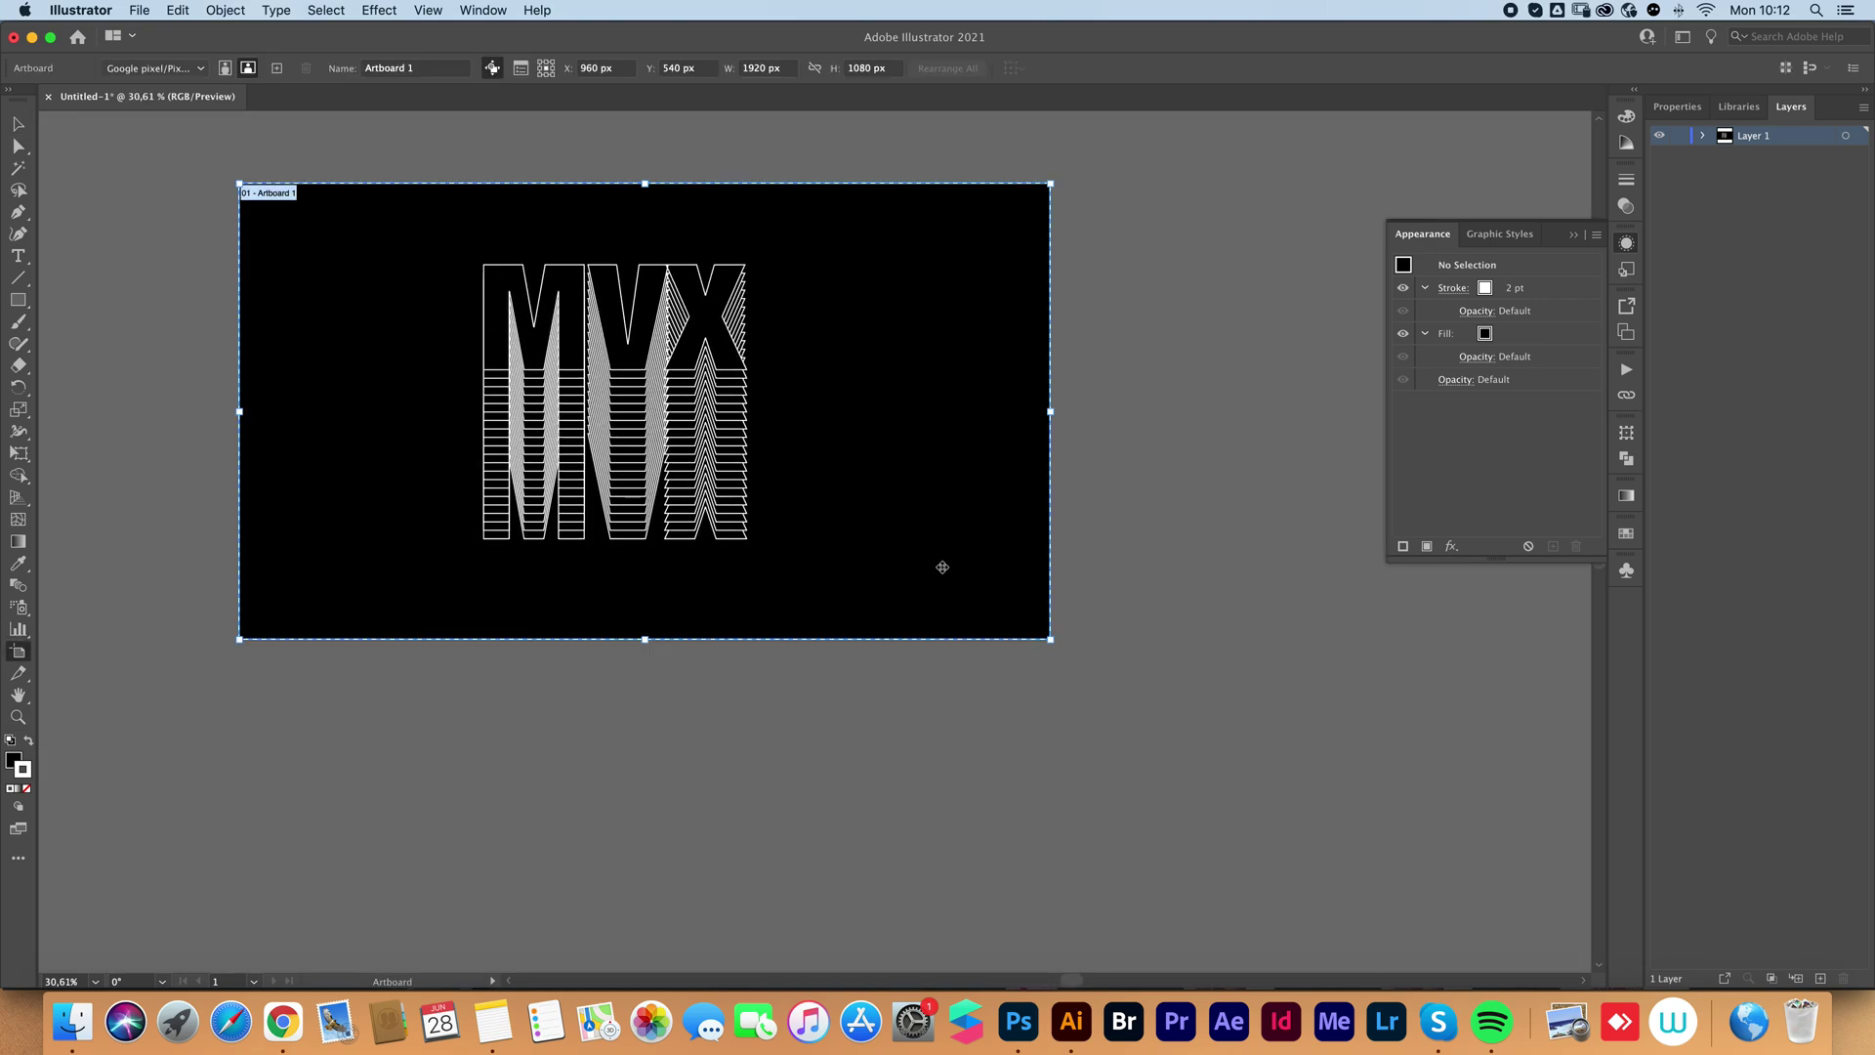
pyautogui.moveTo(984, 460); pyautogui.dragTo(982, 940)
pyautogui.click(1098, 538)
pyautogui.scroll(-5, 645, 586)
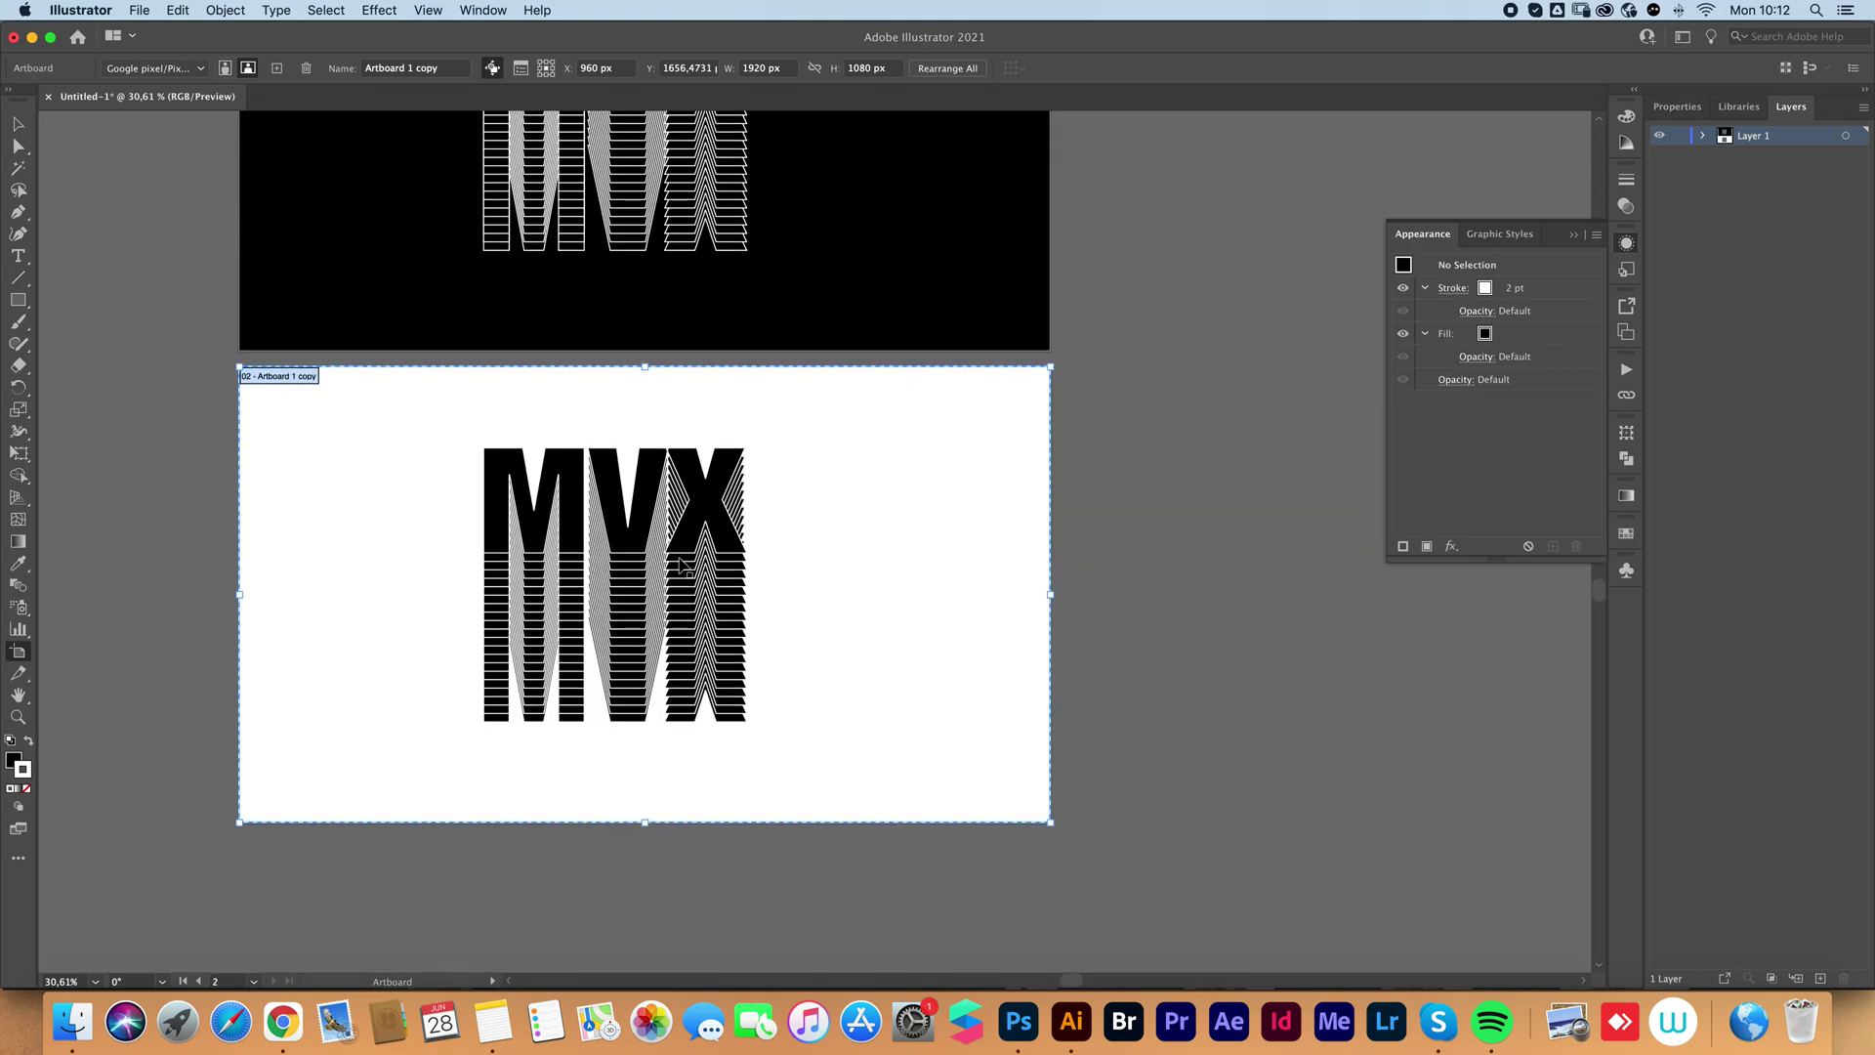
# Delete the copied MVX lettering and background from the duplicated lower artboard.
pyautogui.hscroll(-1, 645, 586)
pyautogui.press('Escape')
pyautogui.moveTo(465, 493); pyautogui.dragTo(540, 548)
pyautogui.press('Delete')
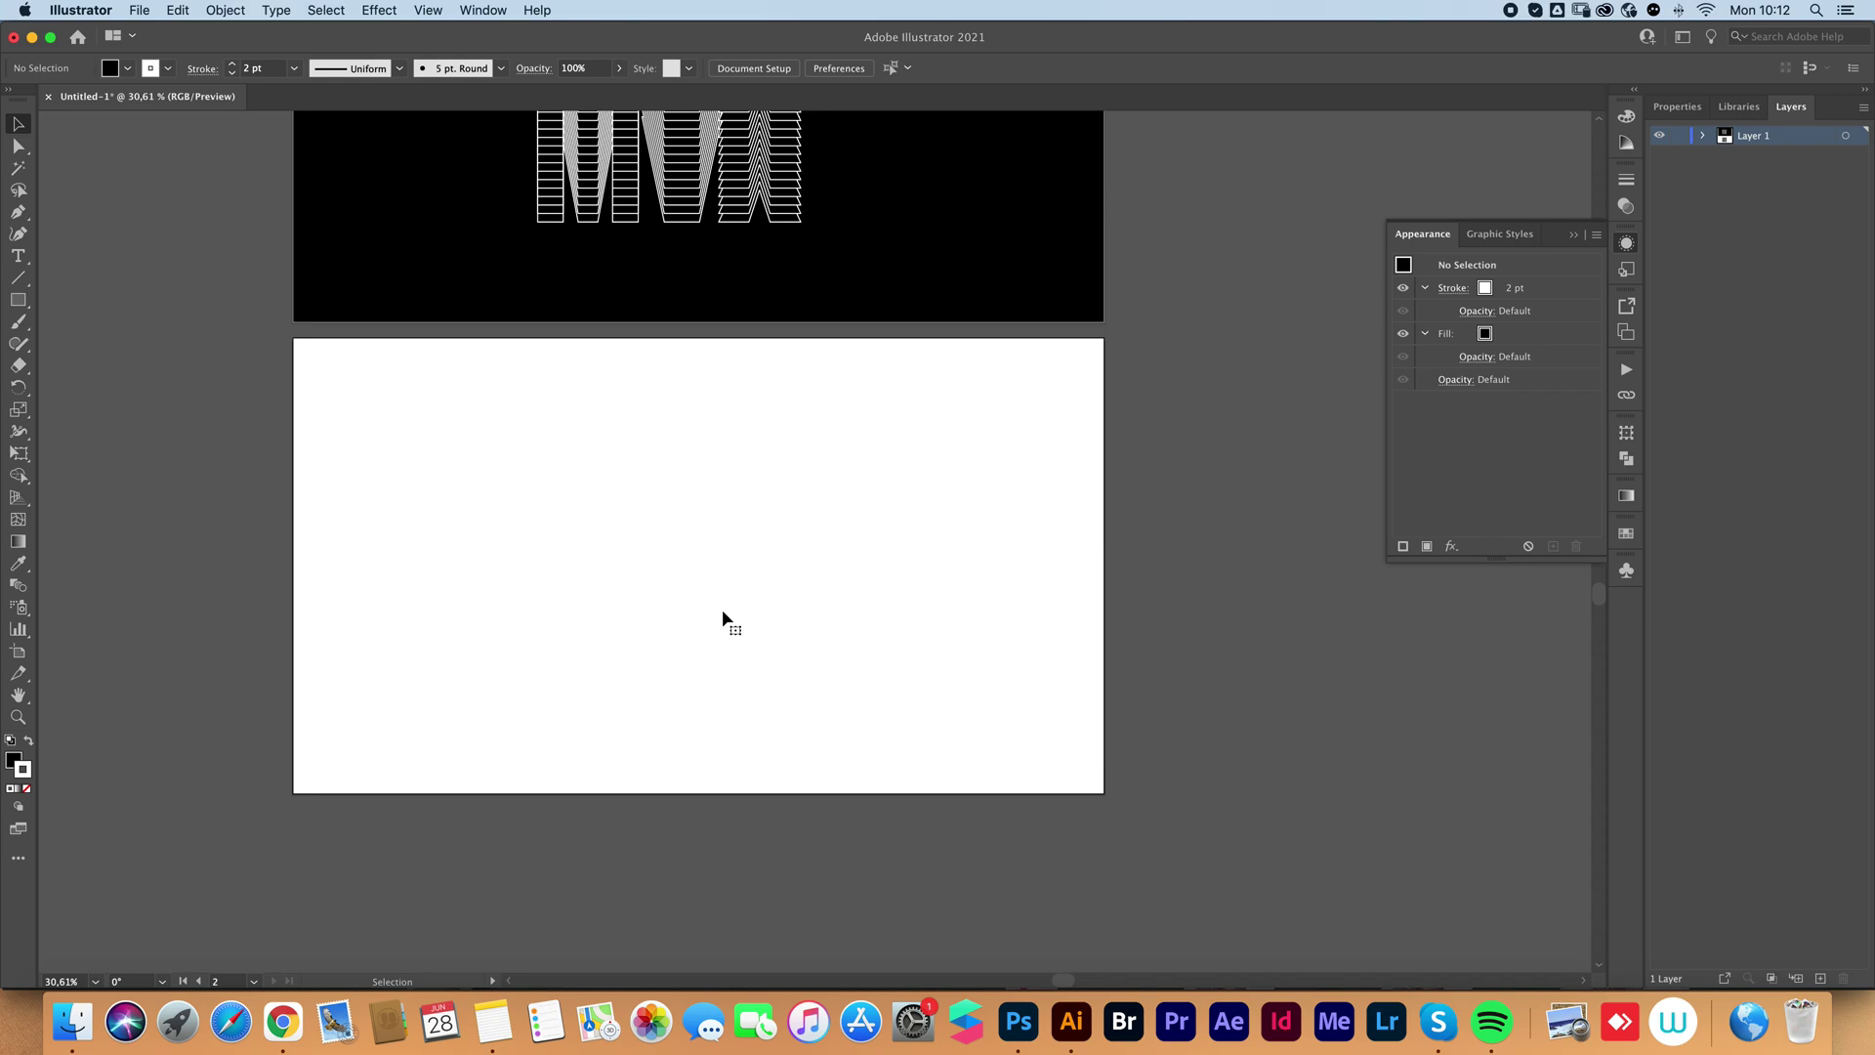
# Draw a black 1920 by 1080 px rectangle covering the empty lower artboard, with no stroke.
pyautogui.click(20, 304)
pyautogui.moveTo(295, 339); pyautogui.dragTo(1104, 792)
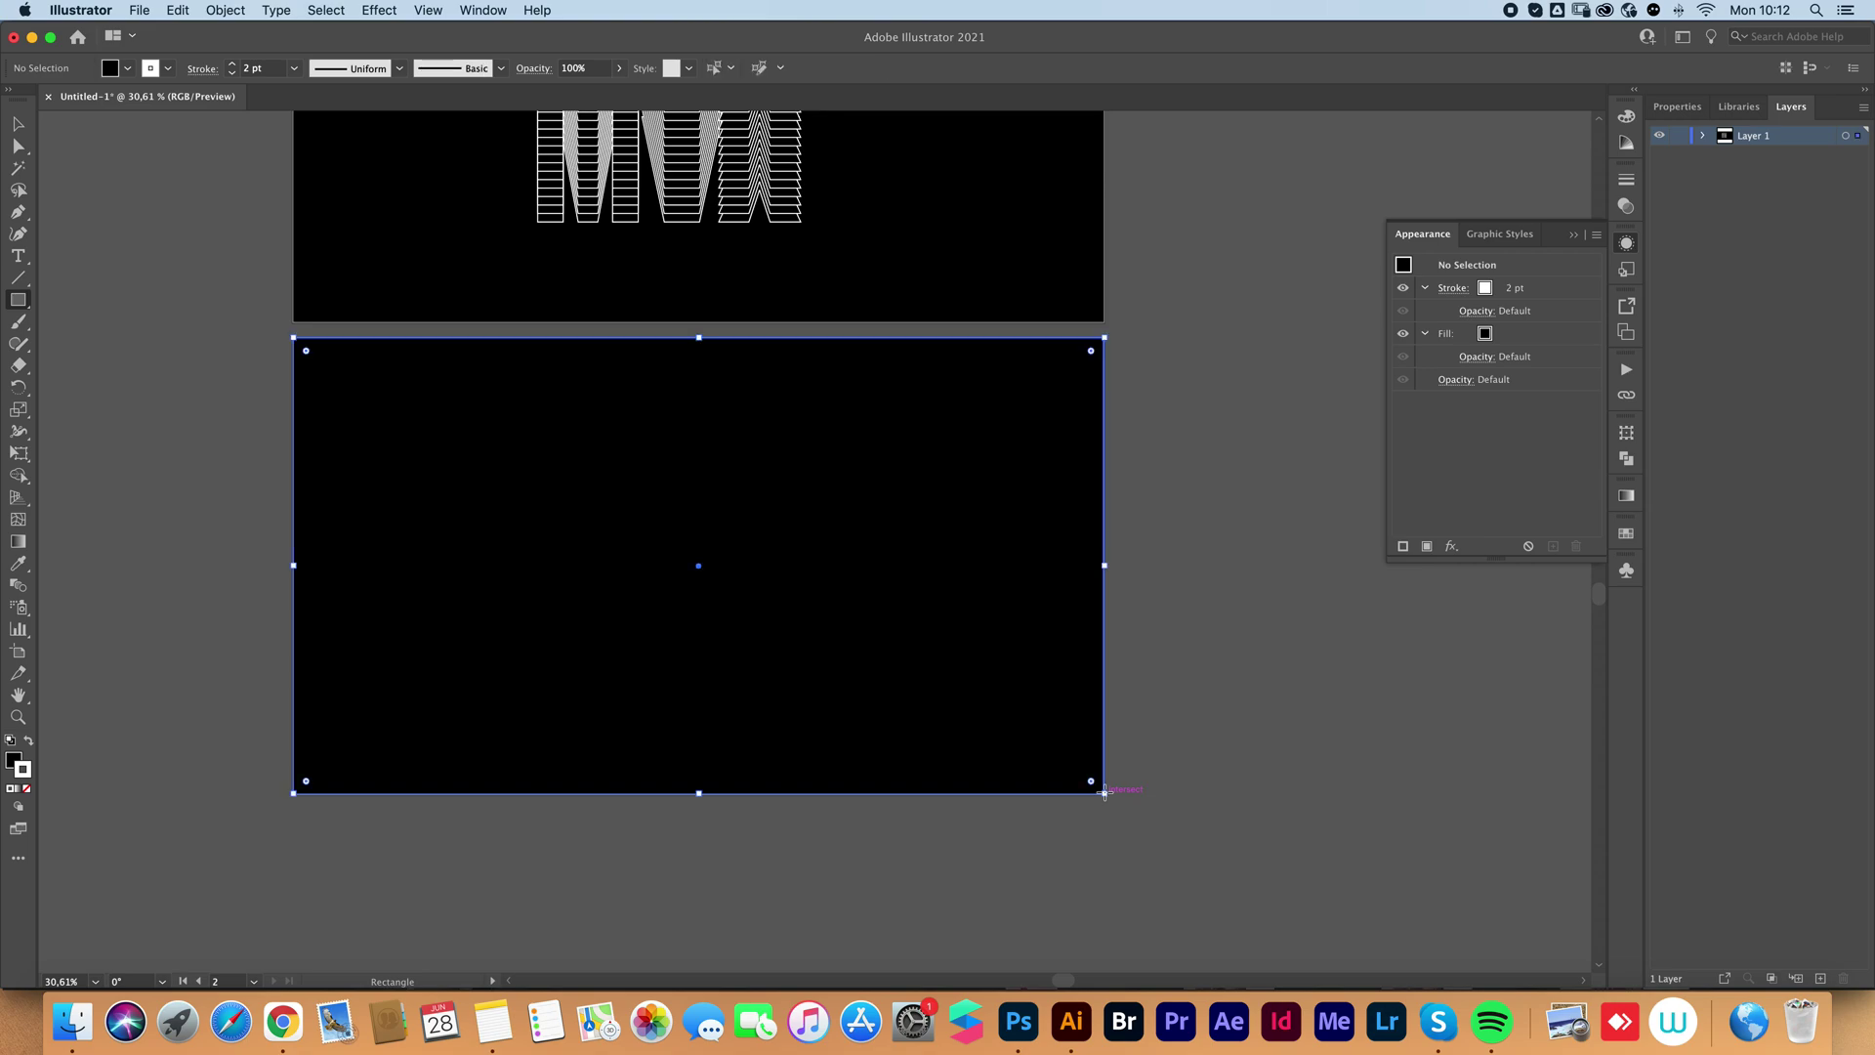
pyautogui.press('v')
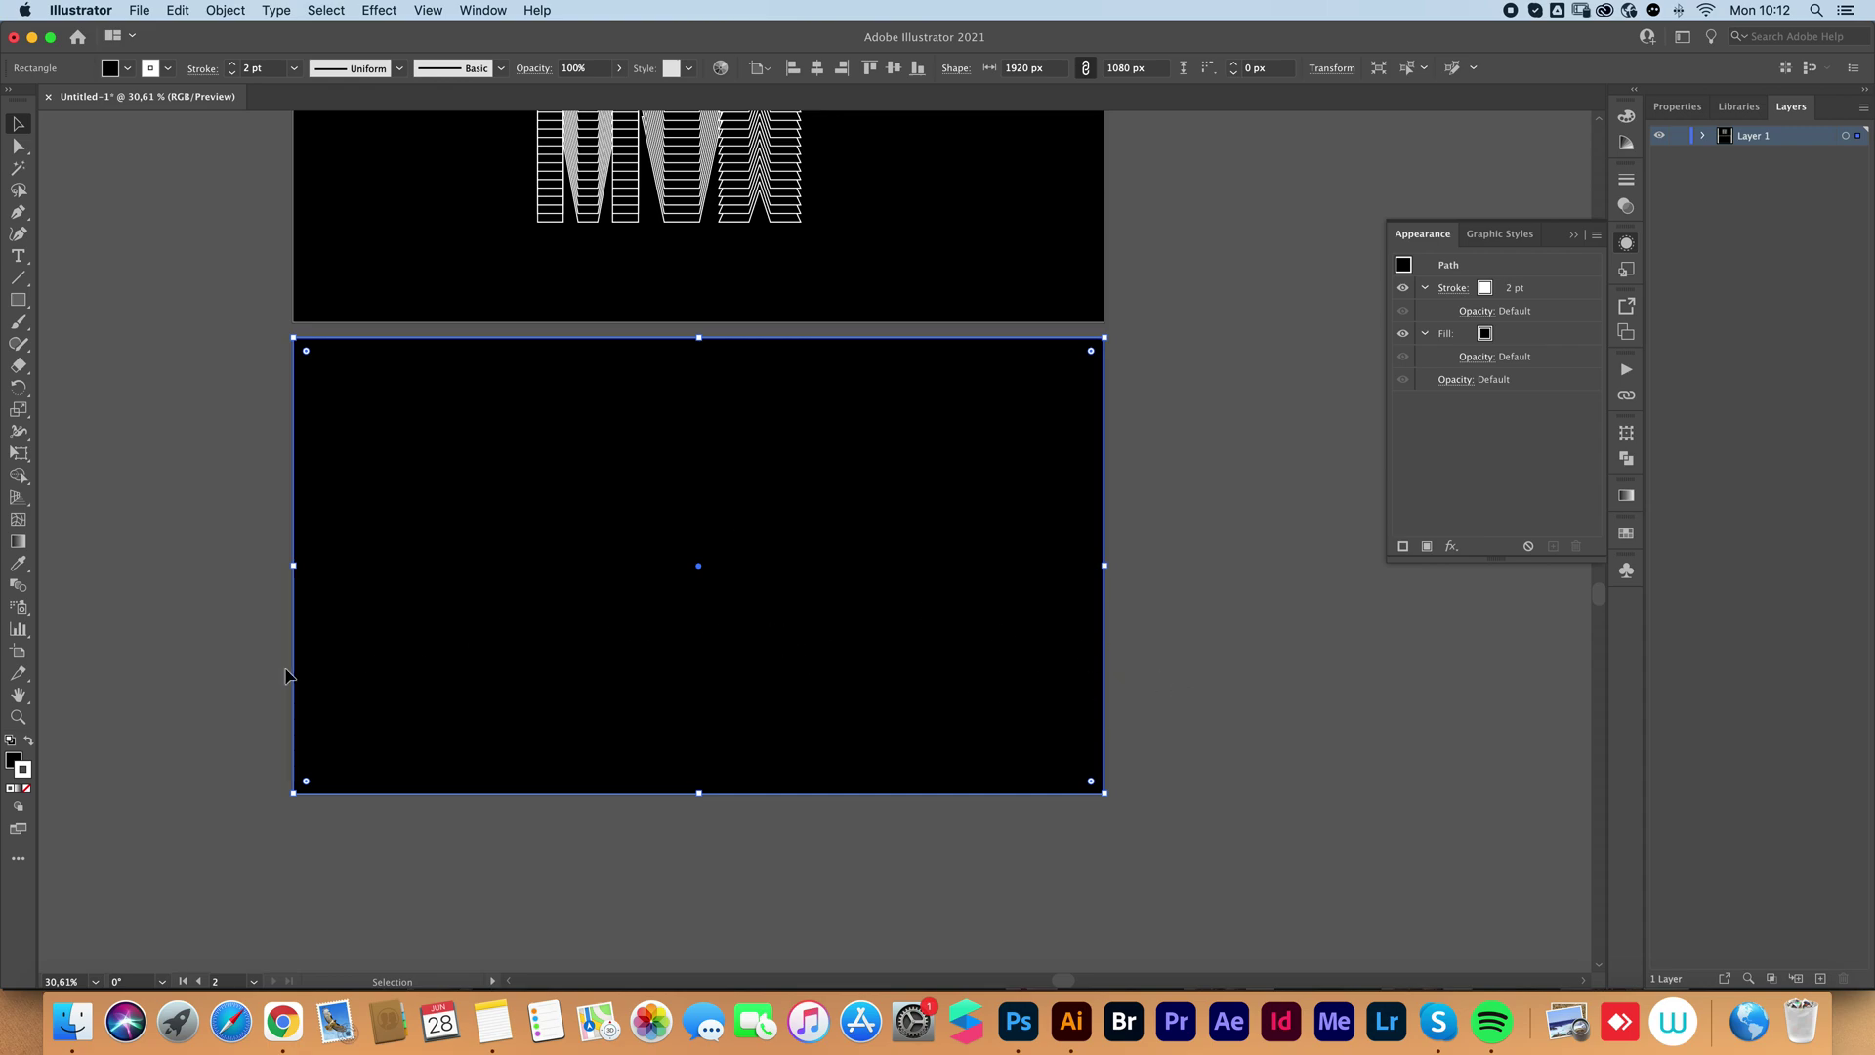
pyautogui.click(28, 789)
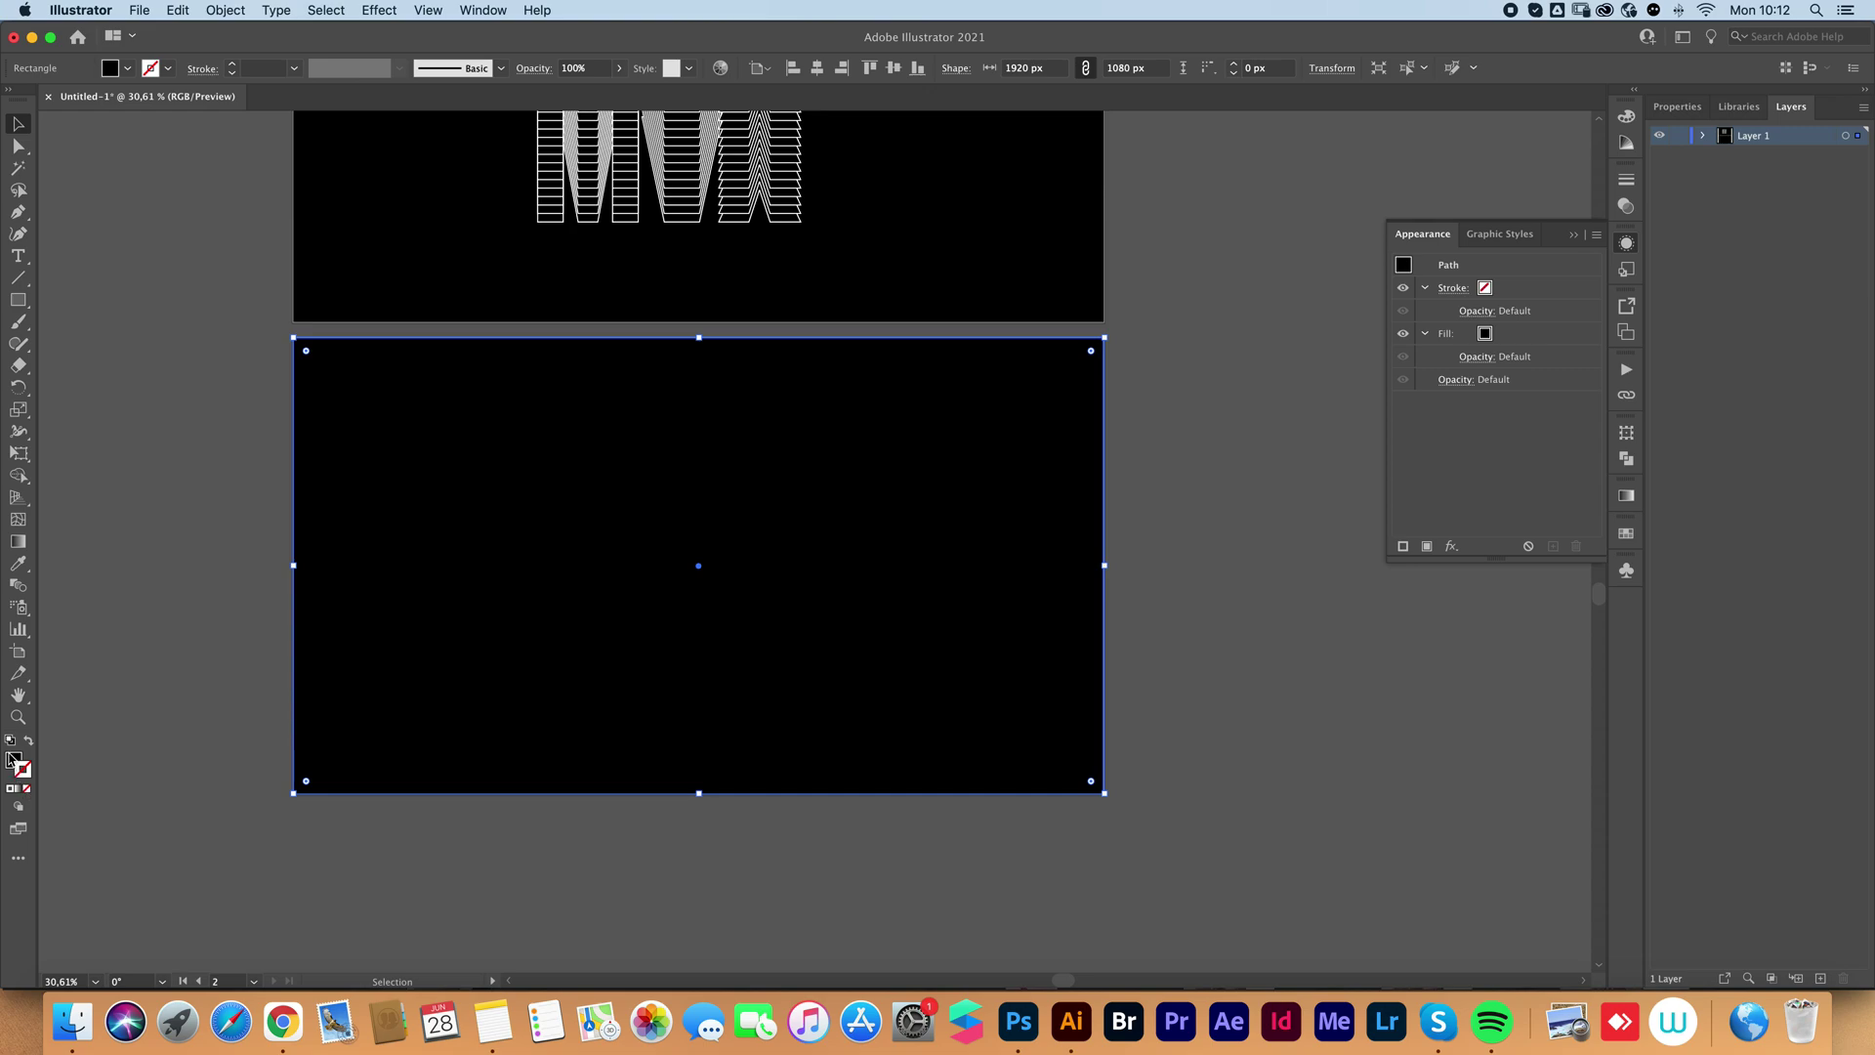
# Fill the background rectangle with the pink colour fc2d69.
pyautogui.doubleClick(14, 761)
pyautogui.write('fc2d69')
pyautogui.click(1299, 315)
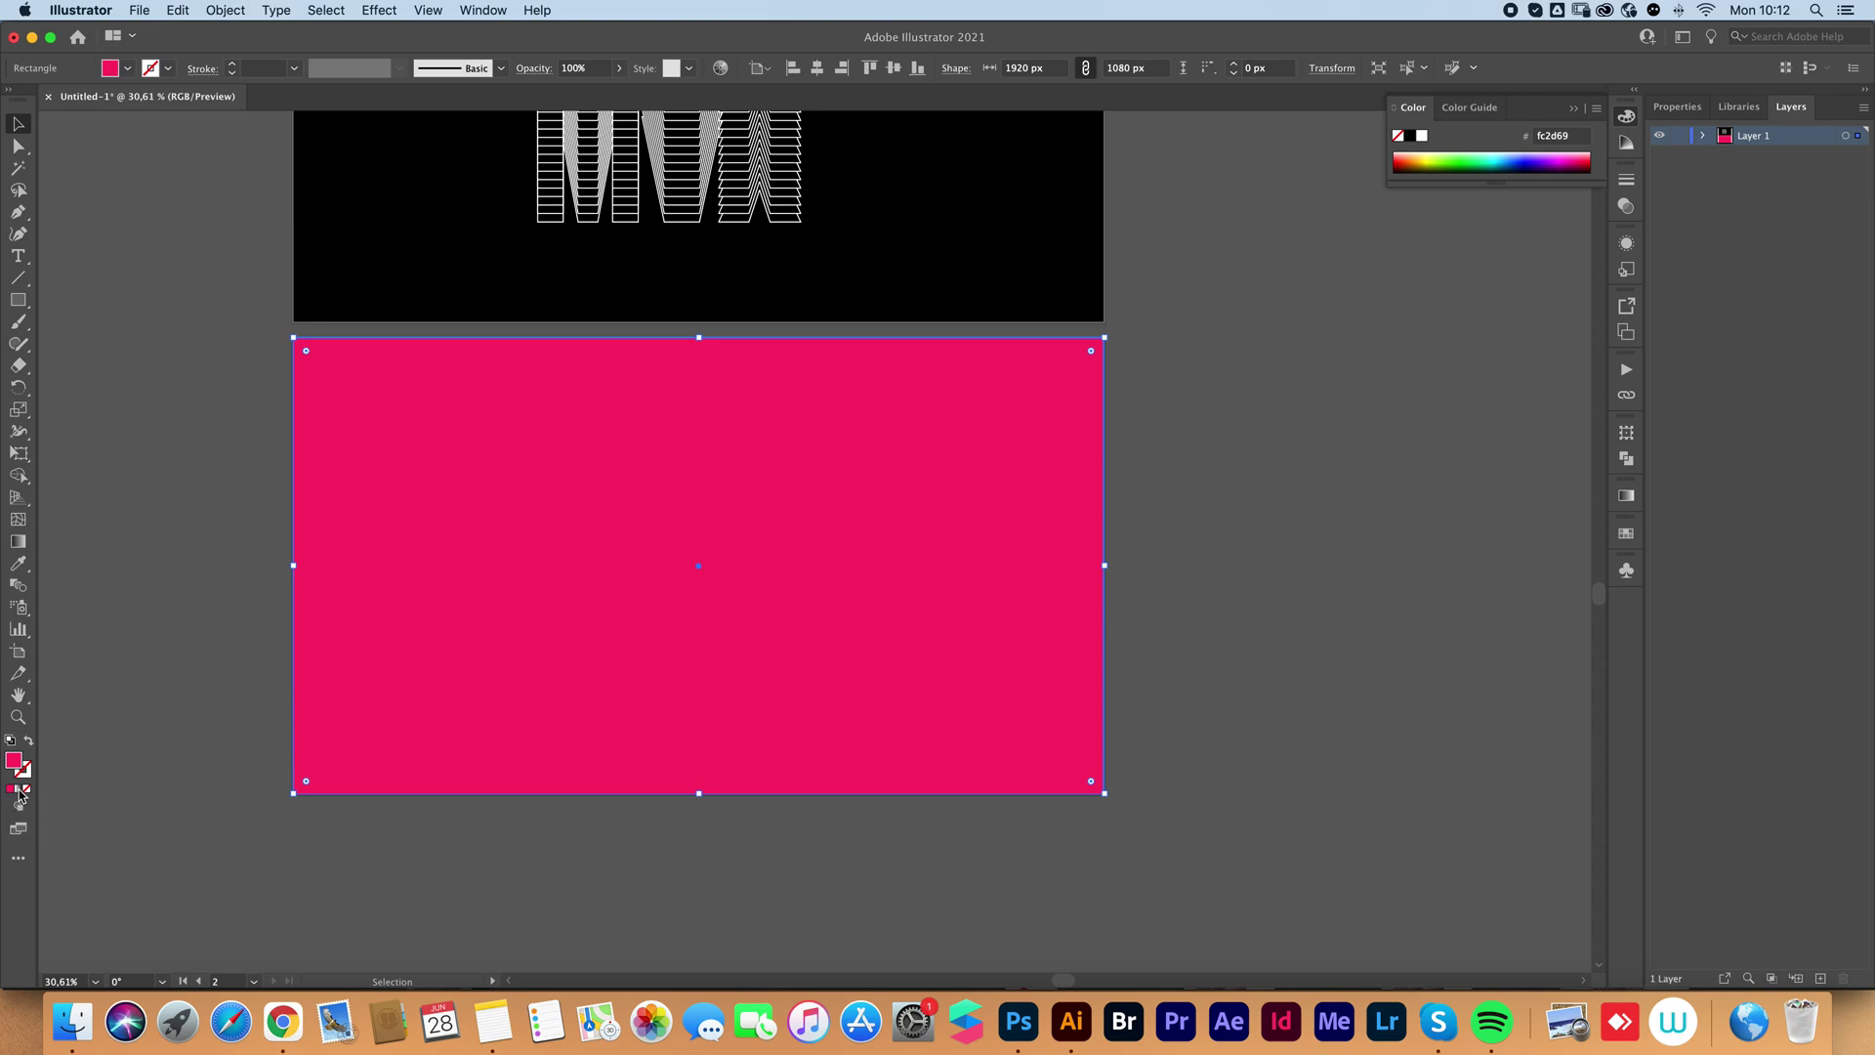
# Apply a linear gradient fill to the background rectangle and make its starting colour stop magenta.
pyautogui.click(18, 792)
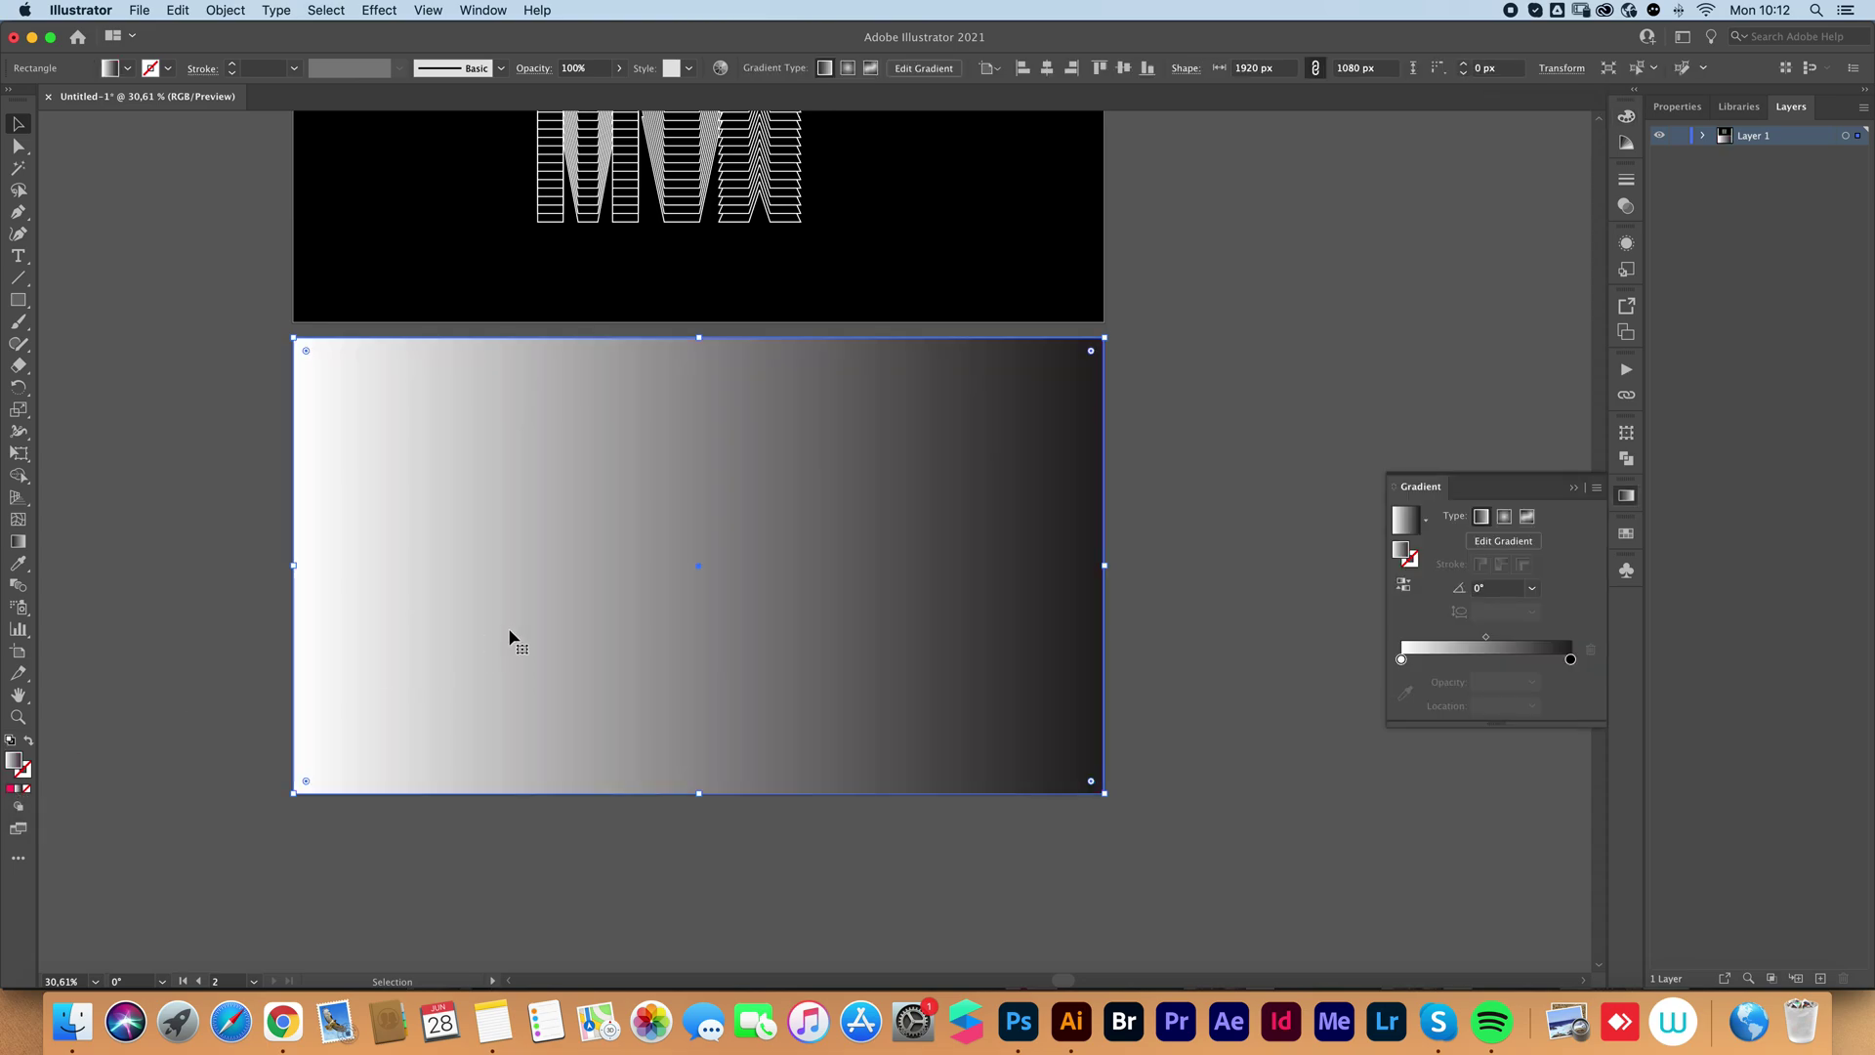
pyautogui.click(1402, 660)
pyautogui.click(1570, 660)
pyautogui.click(1402, 661)
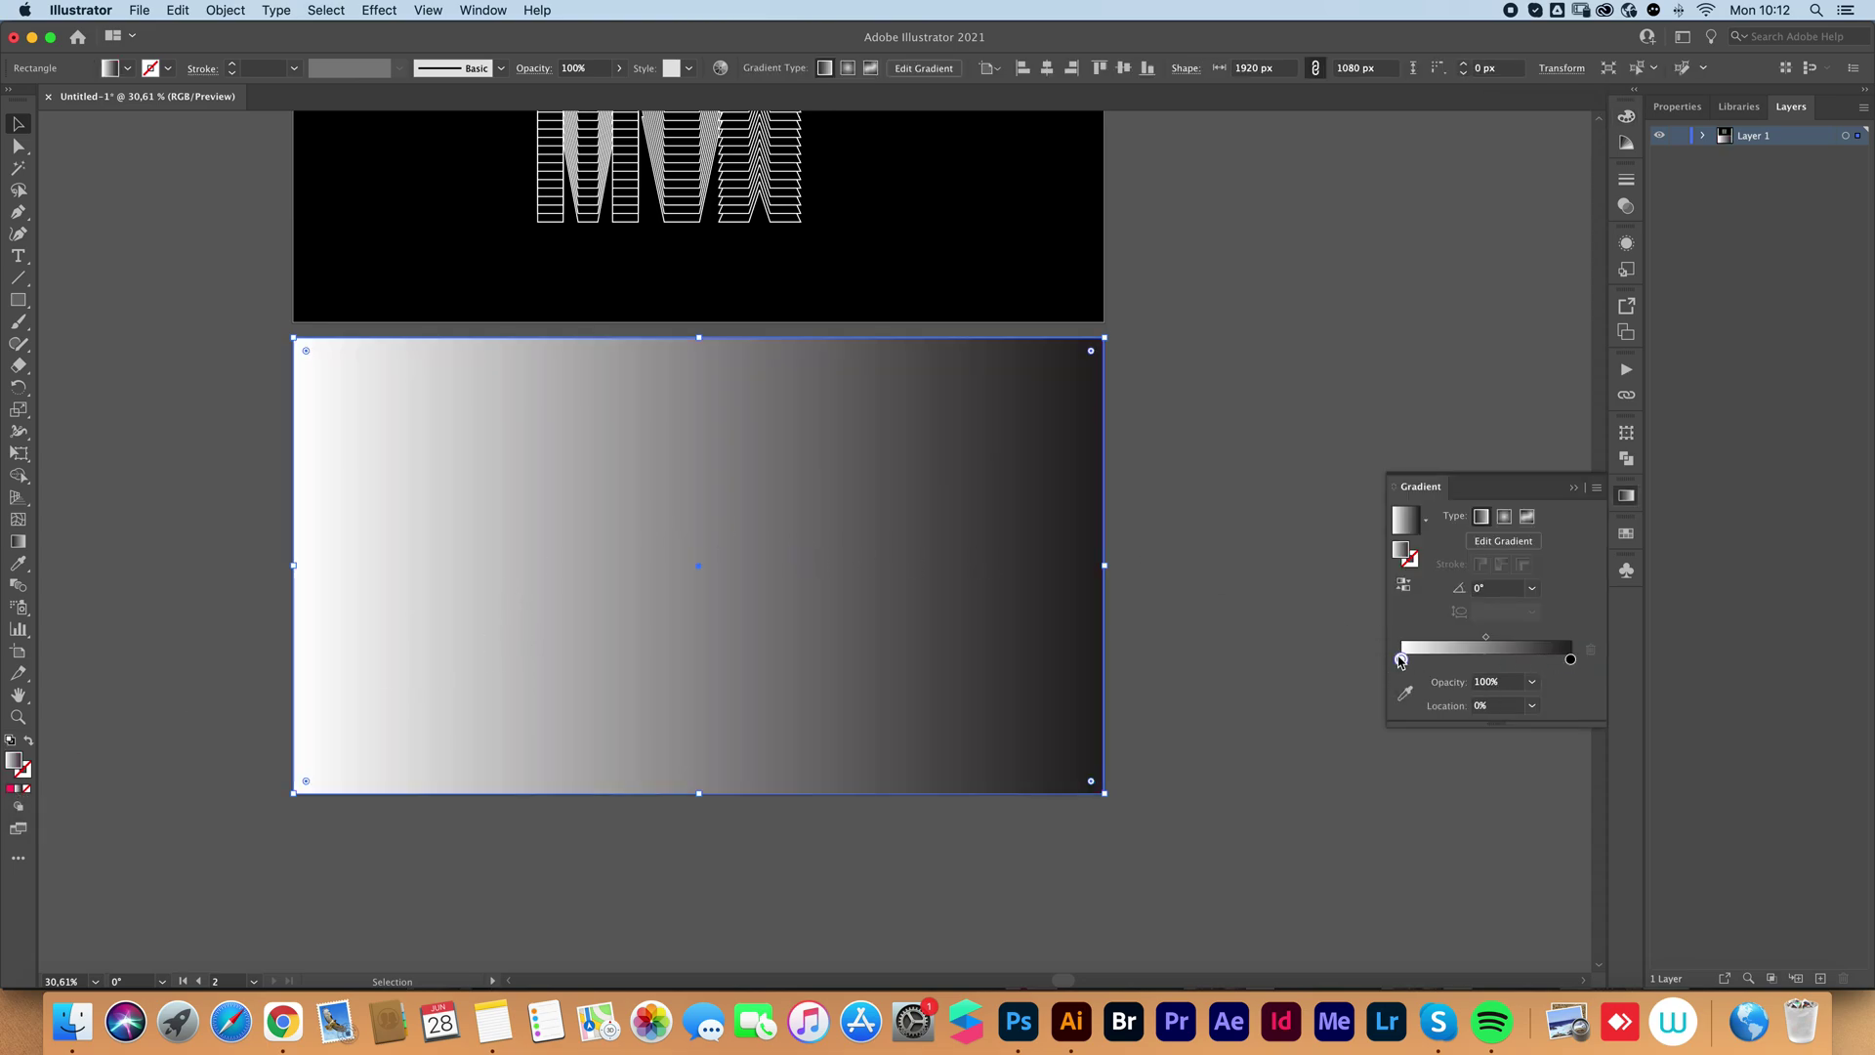
pyautogui.doubleClick(1401, 660)
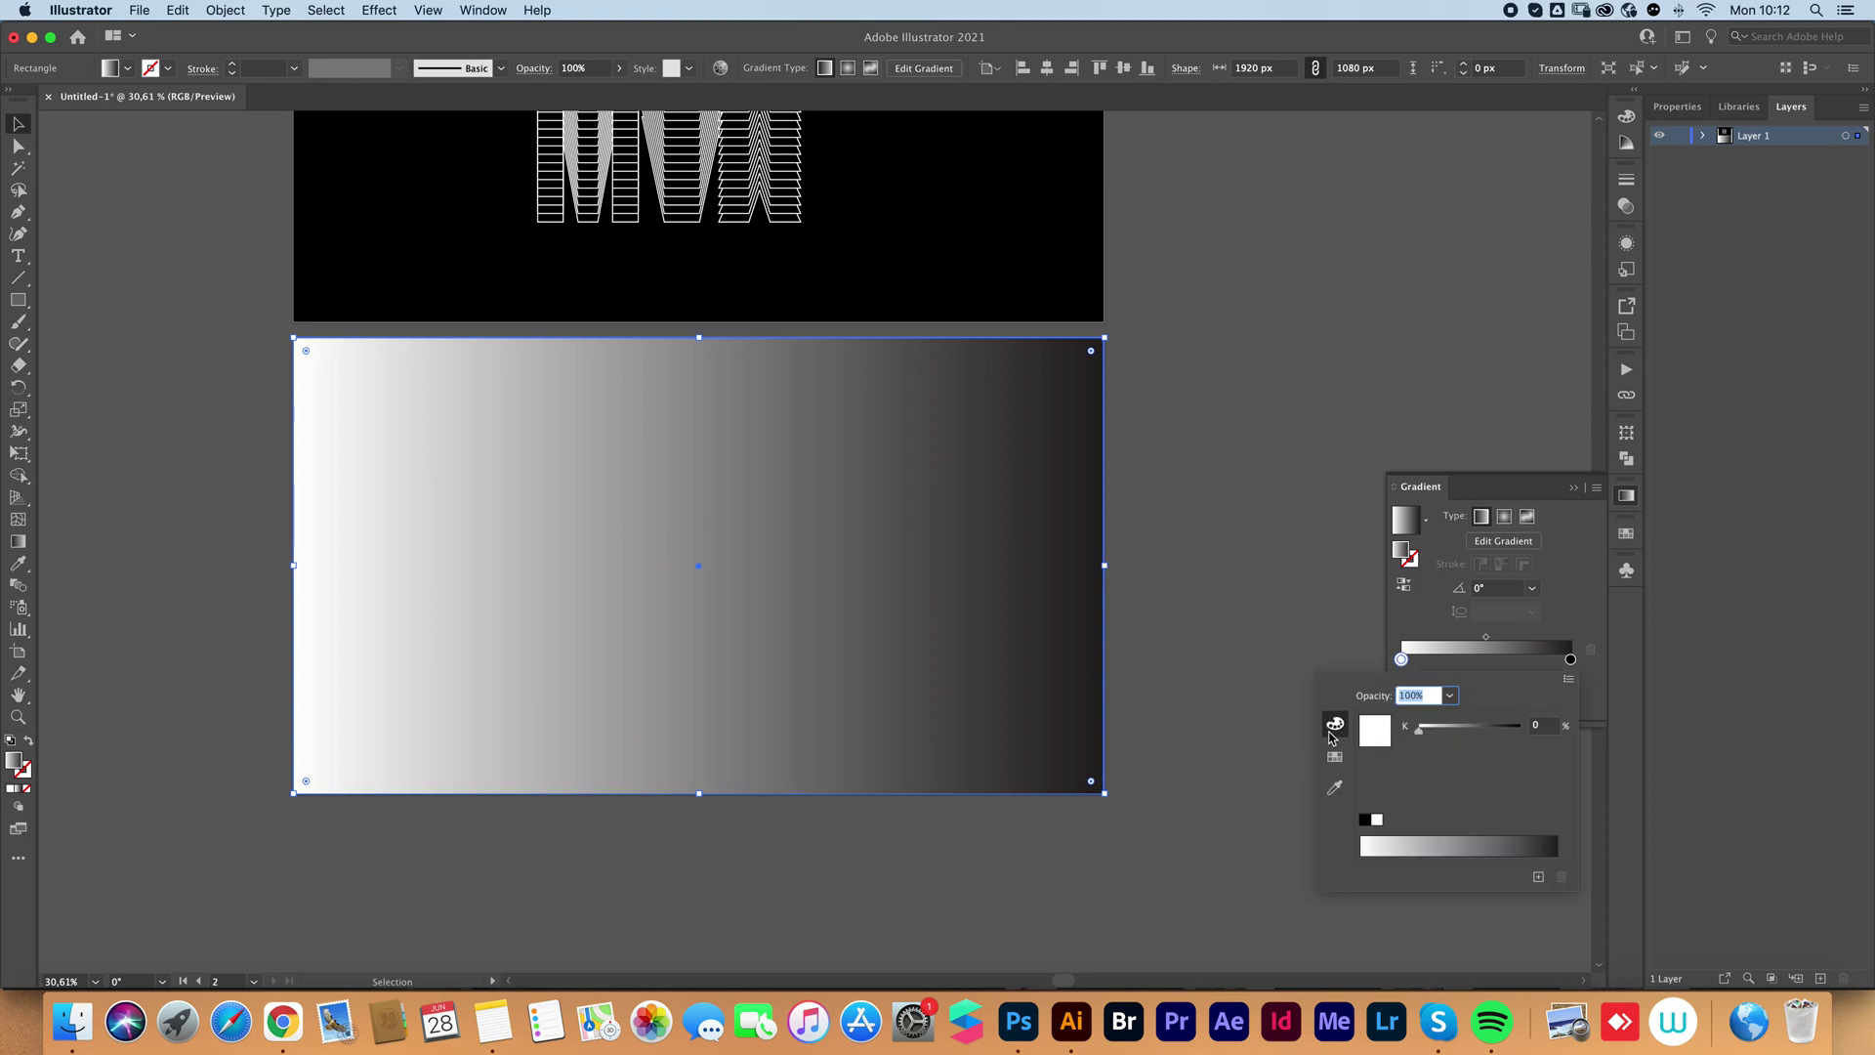
pyautogui.click(1335, 757)
pyautogui.click(1452, 718)
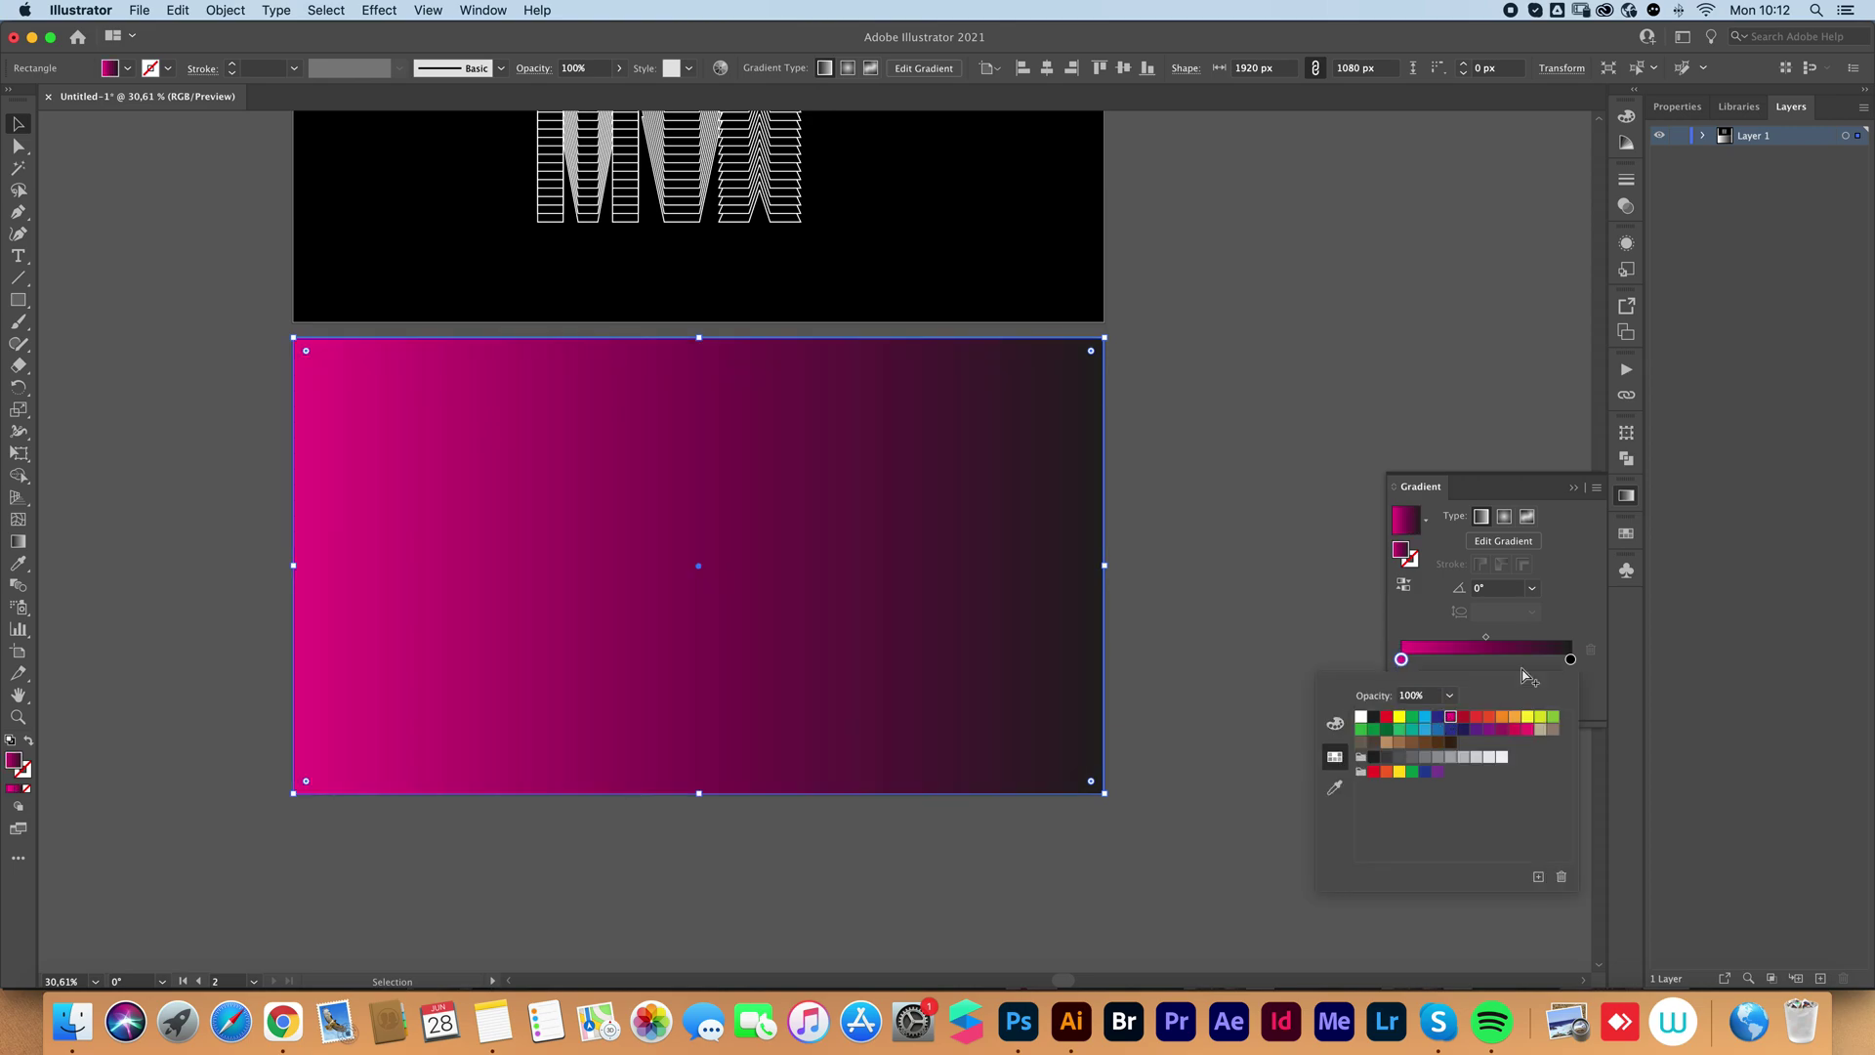
# Change the gradient's ending colour stop to the orange-red swatch.
pyautogui.click(1571, 659)
pyautogui.doubleClick(1570, 659)
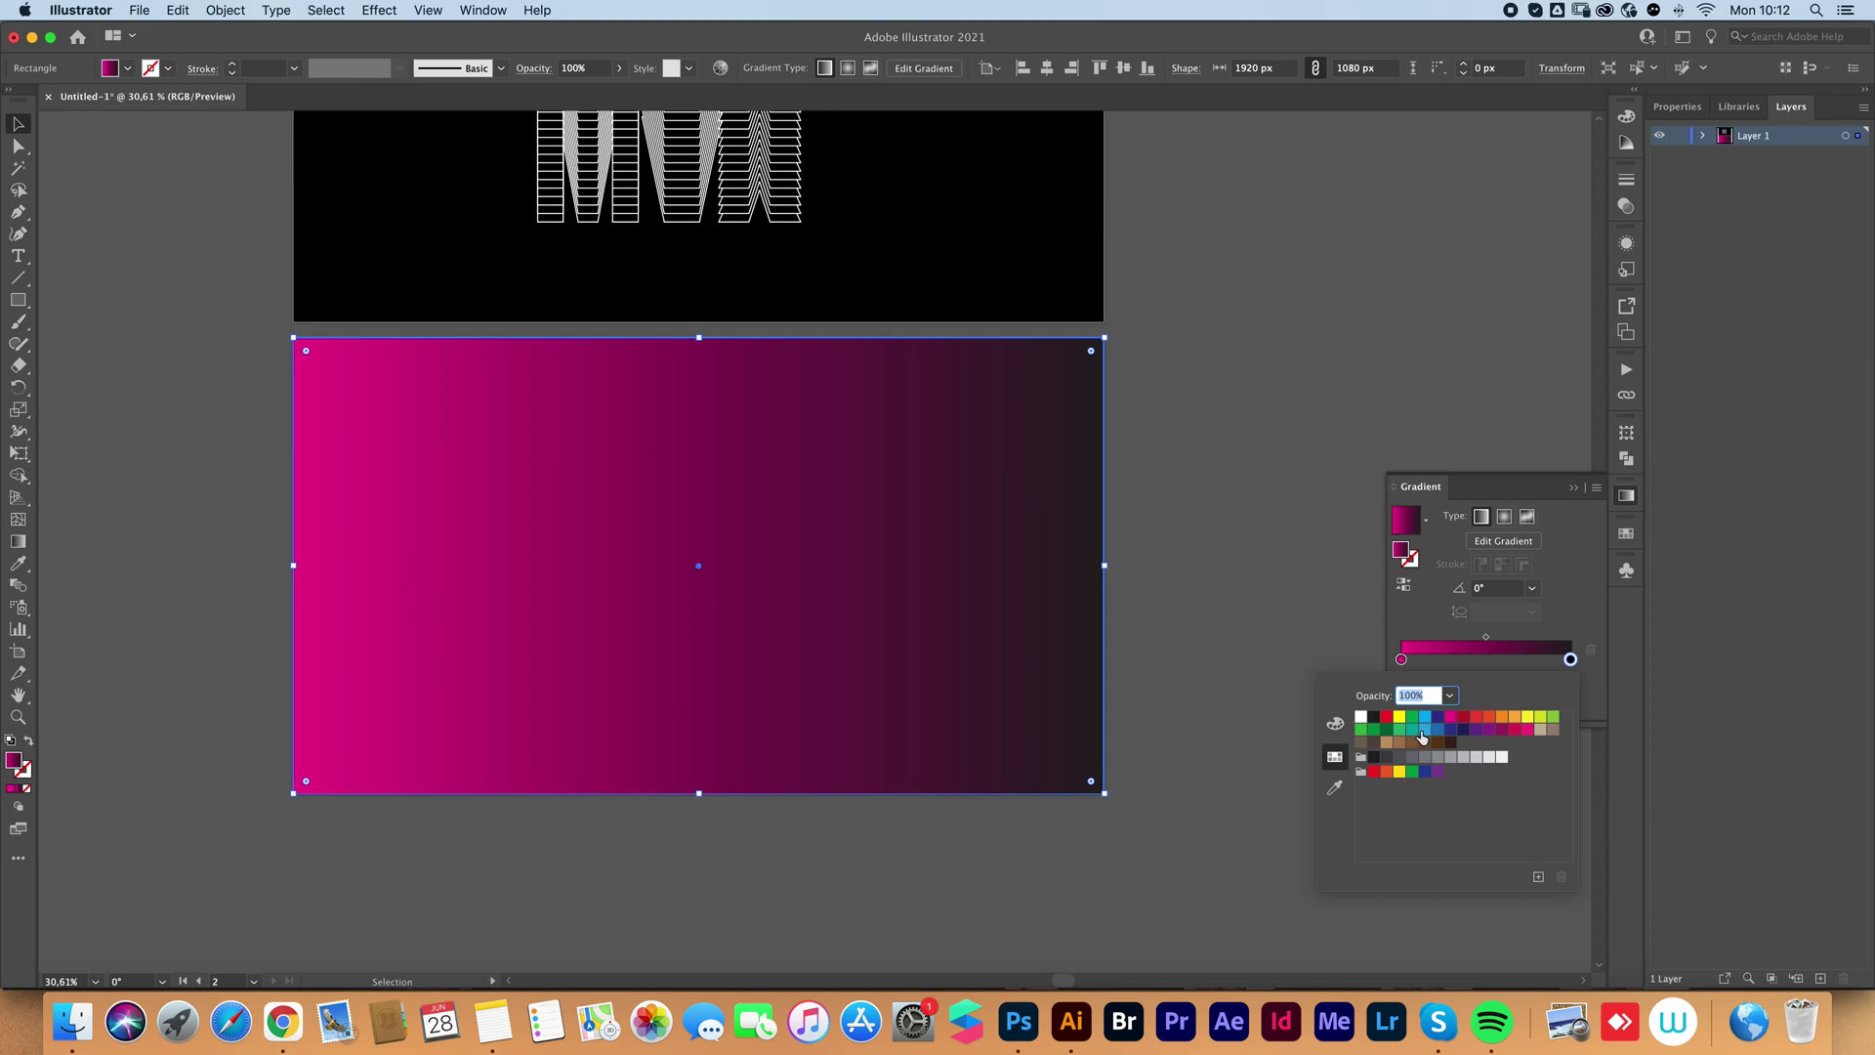
pyautogui.click(1489, 717)
pyautogui.click(1503, 489)
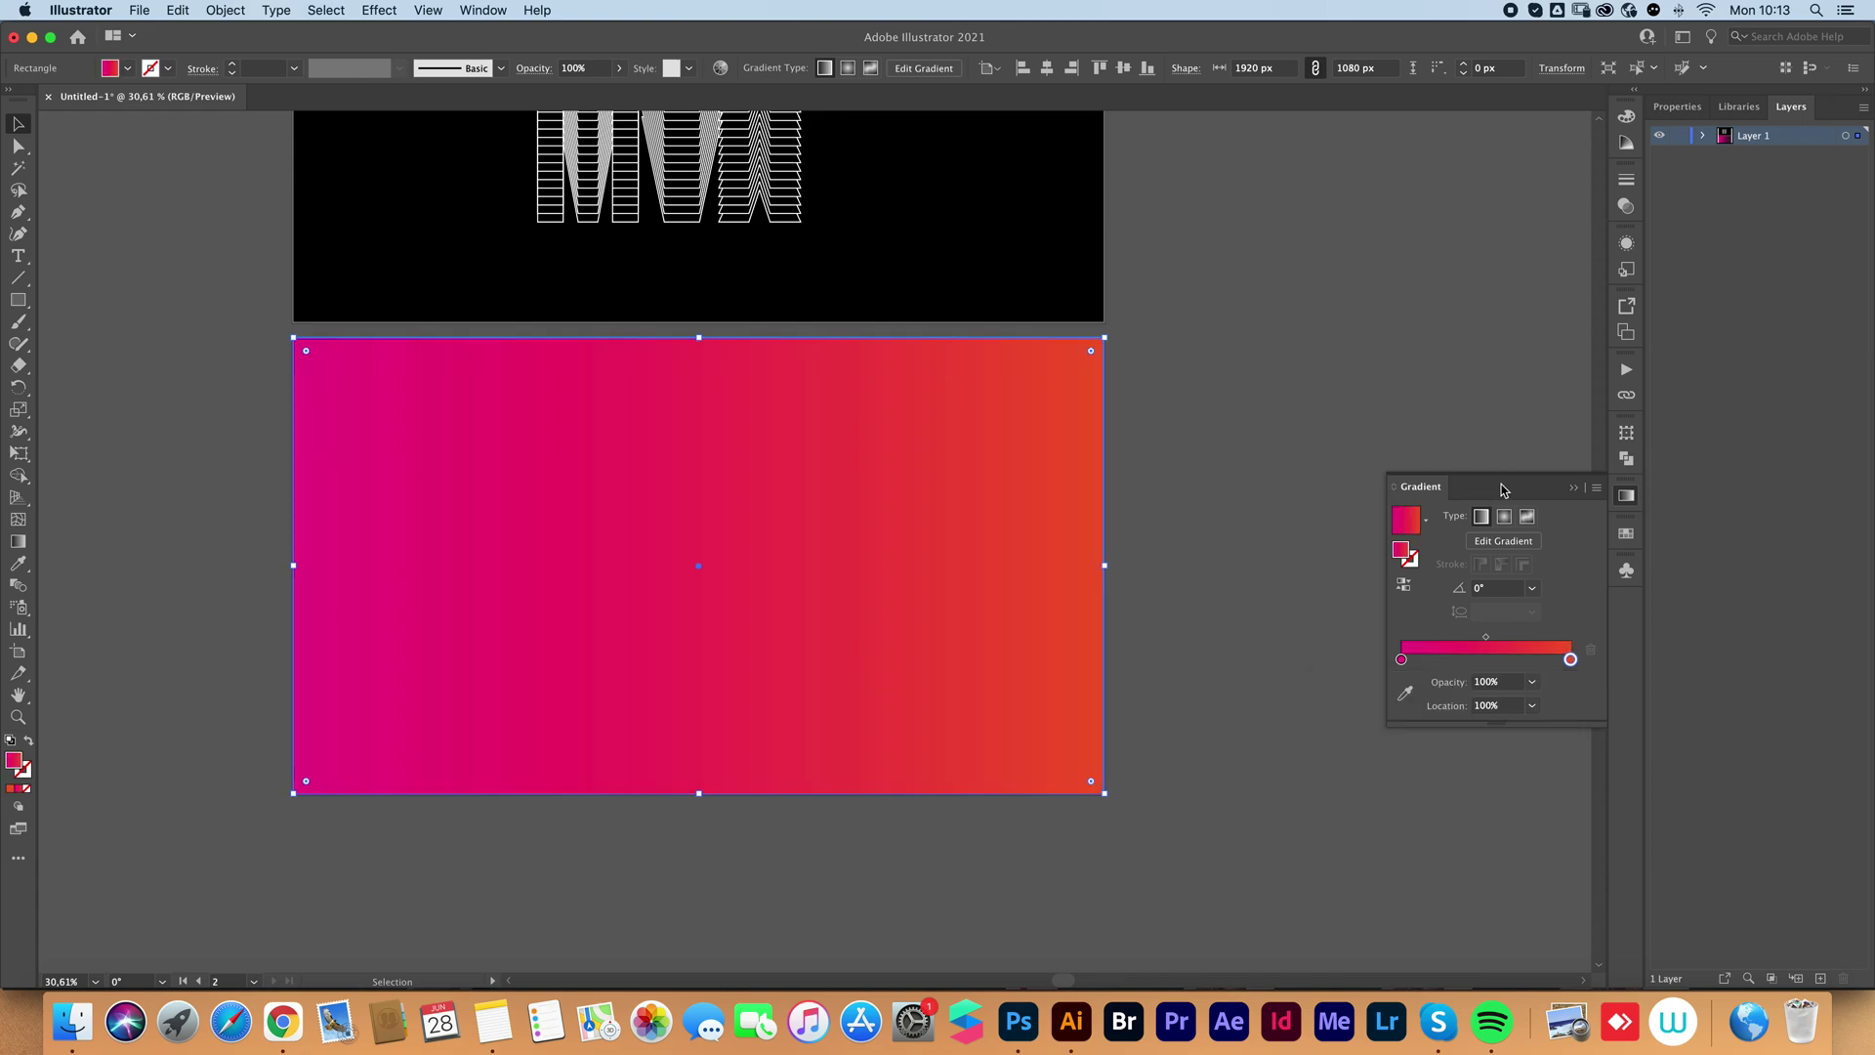
# Give the background rectangle a solid black fill with the colour 000000 and deselect it.
pyautogui.click(12, 792)
pyautogui.doubleClick(17, 762)
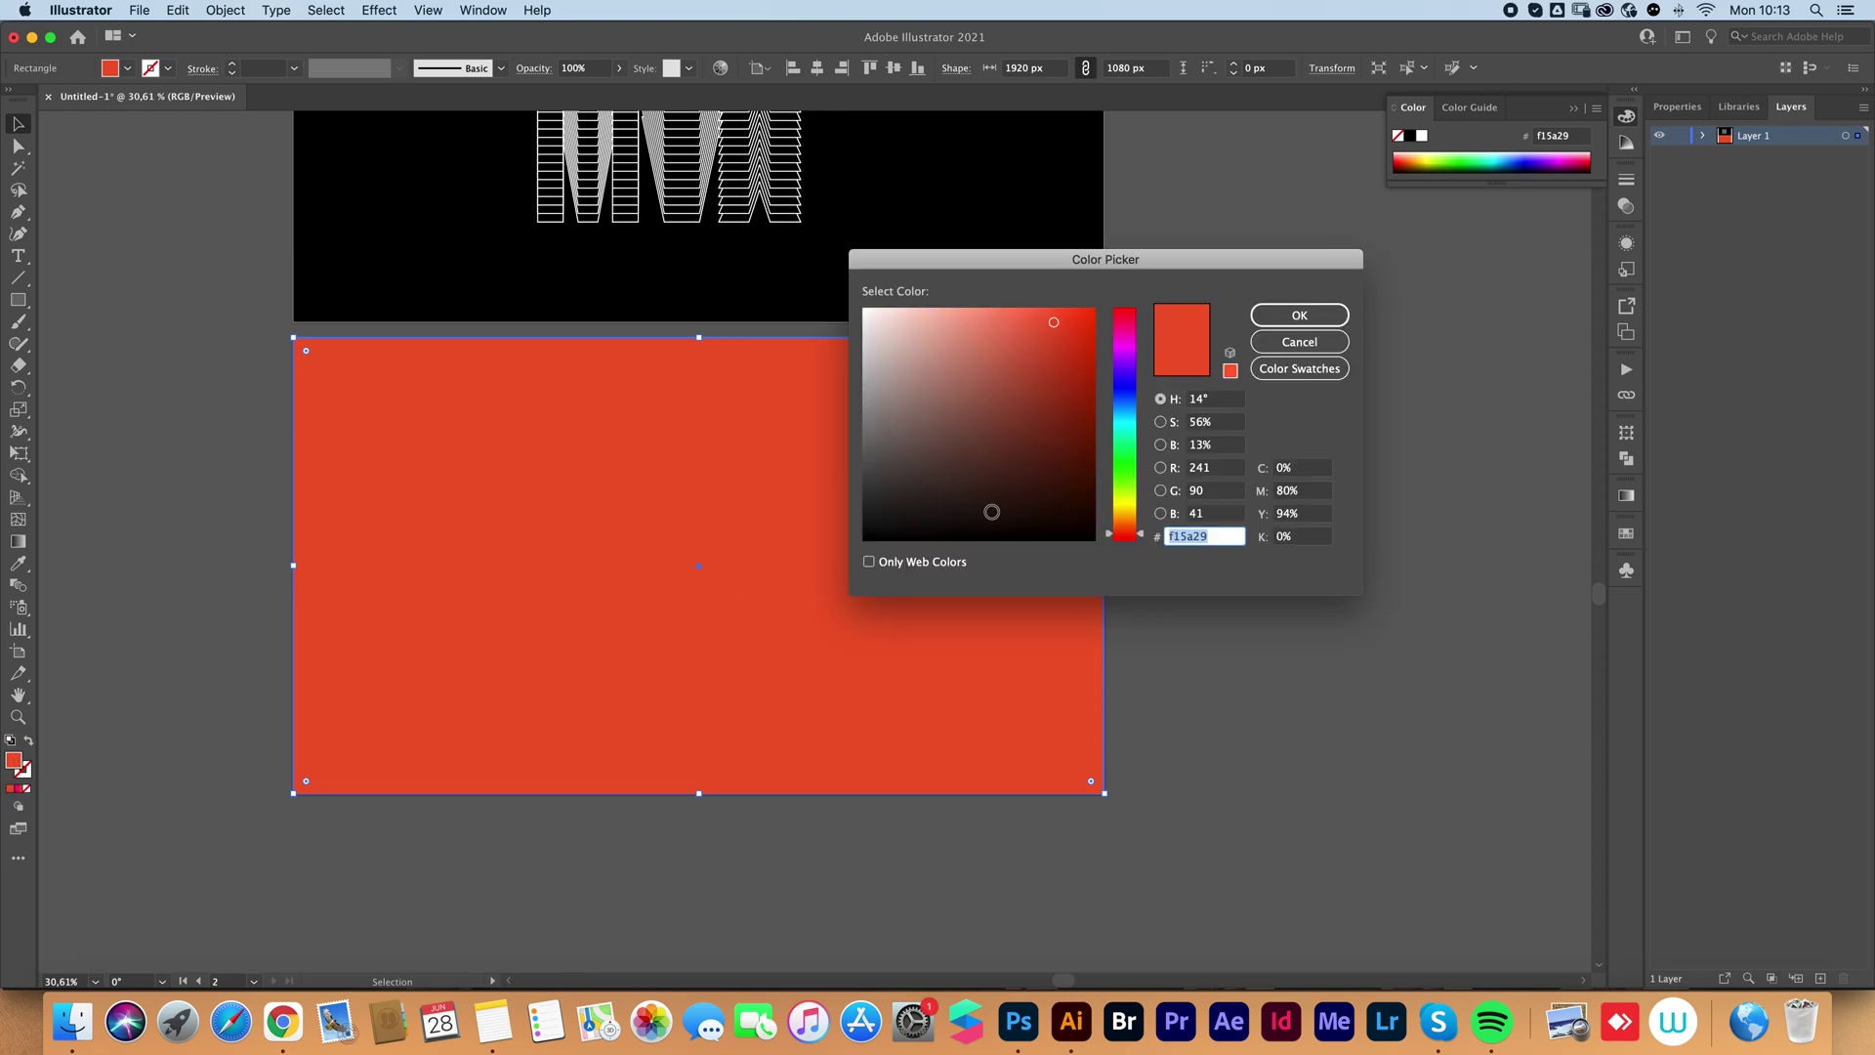
pyautogui.write('000000')
pyautogui.click(1309, 324)
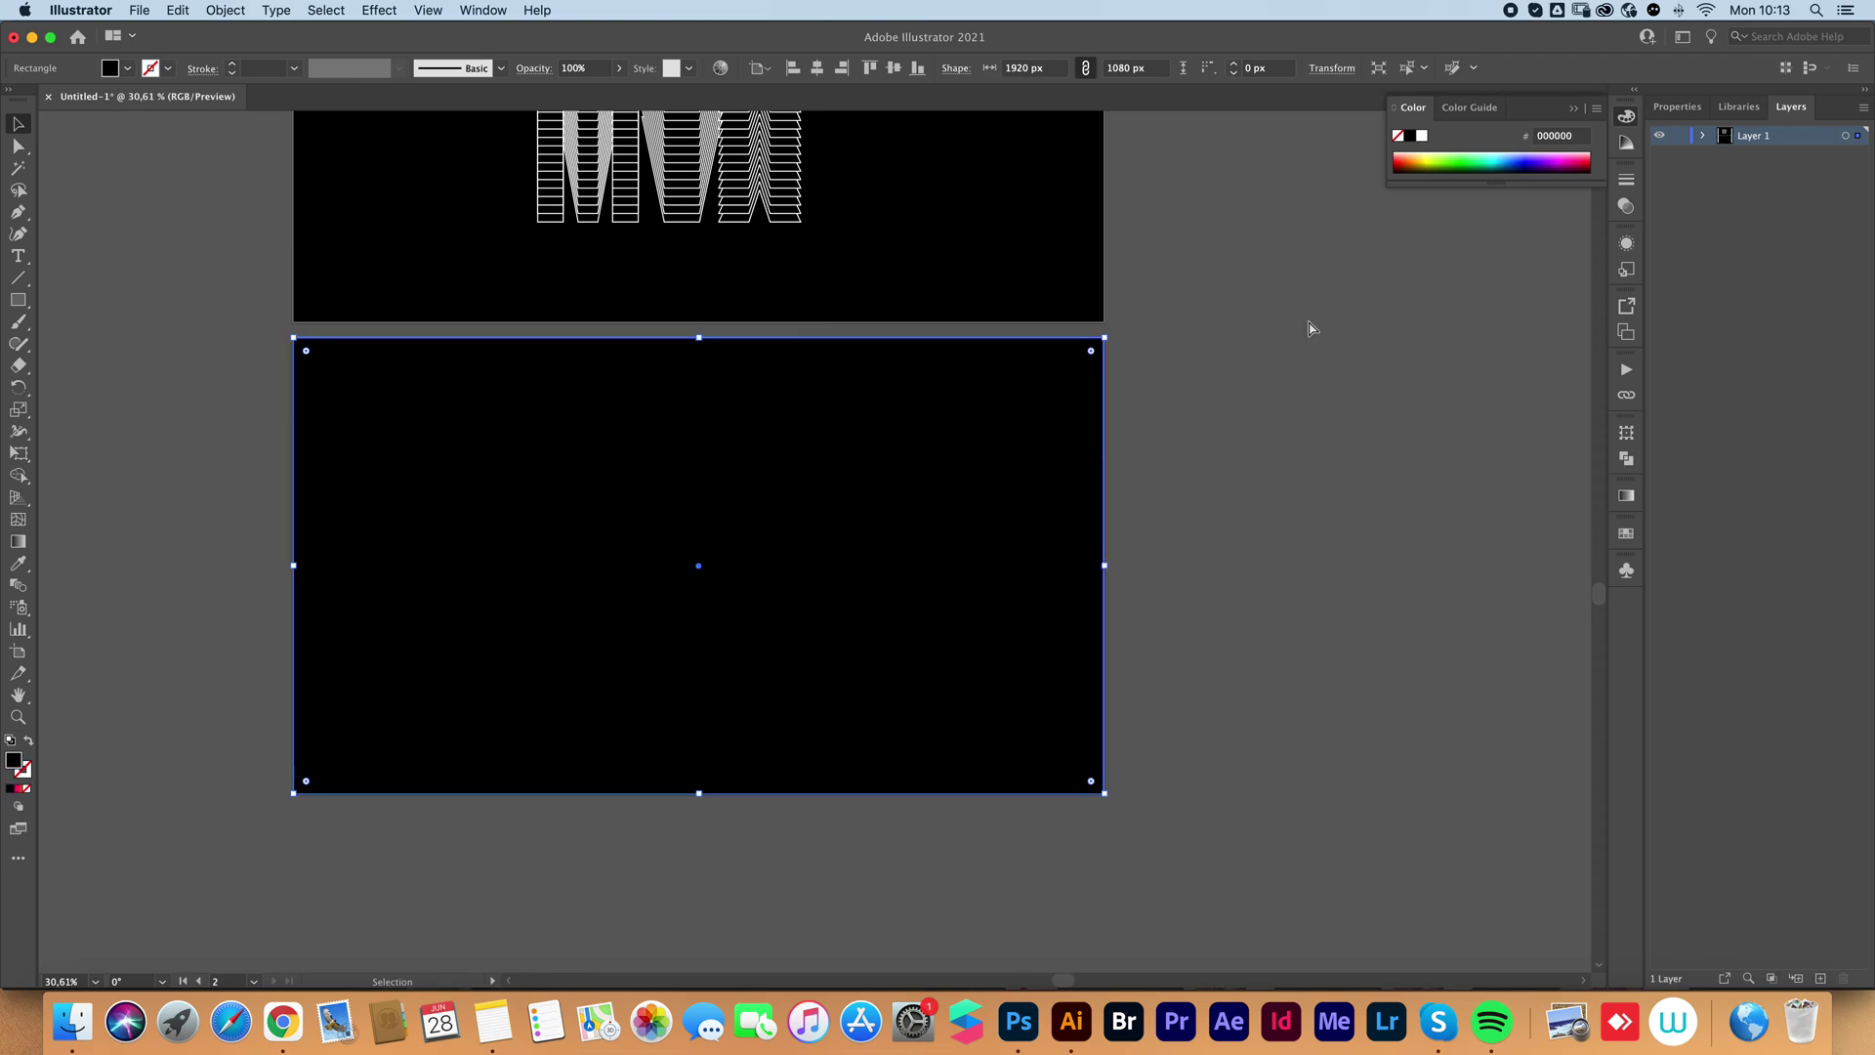
pyautogui.click(1291, 328)
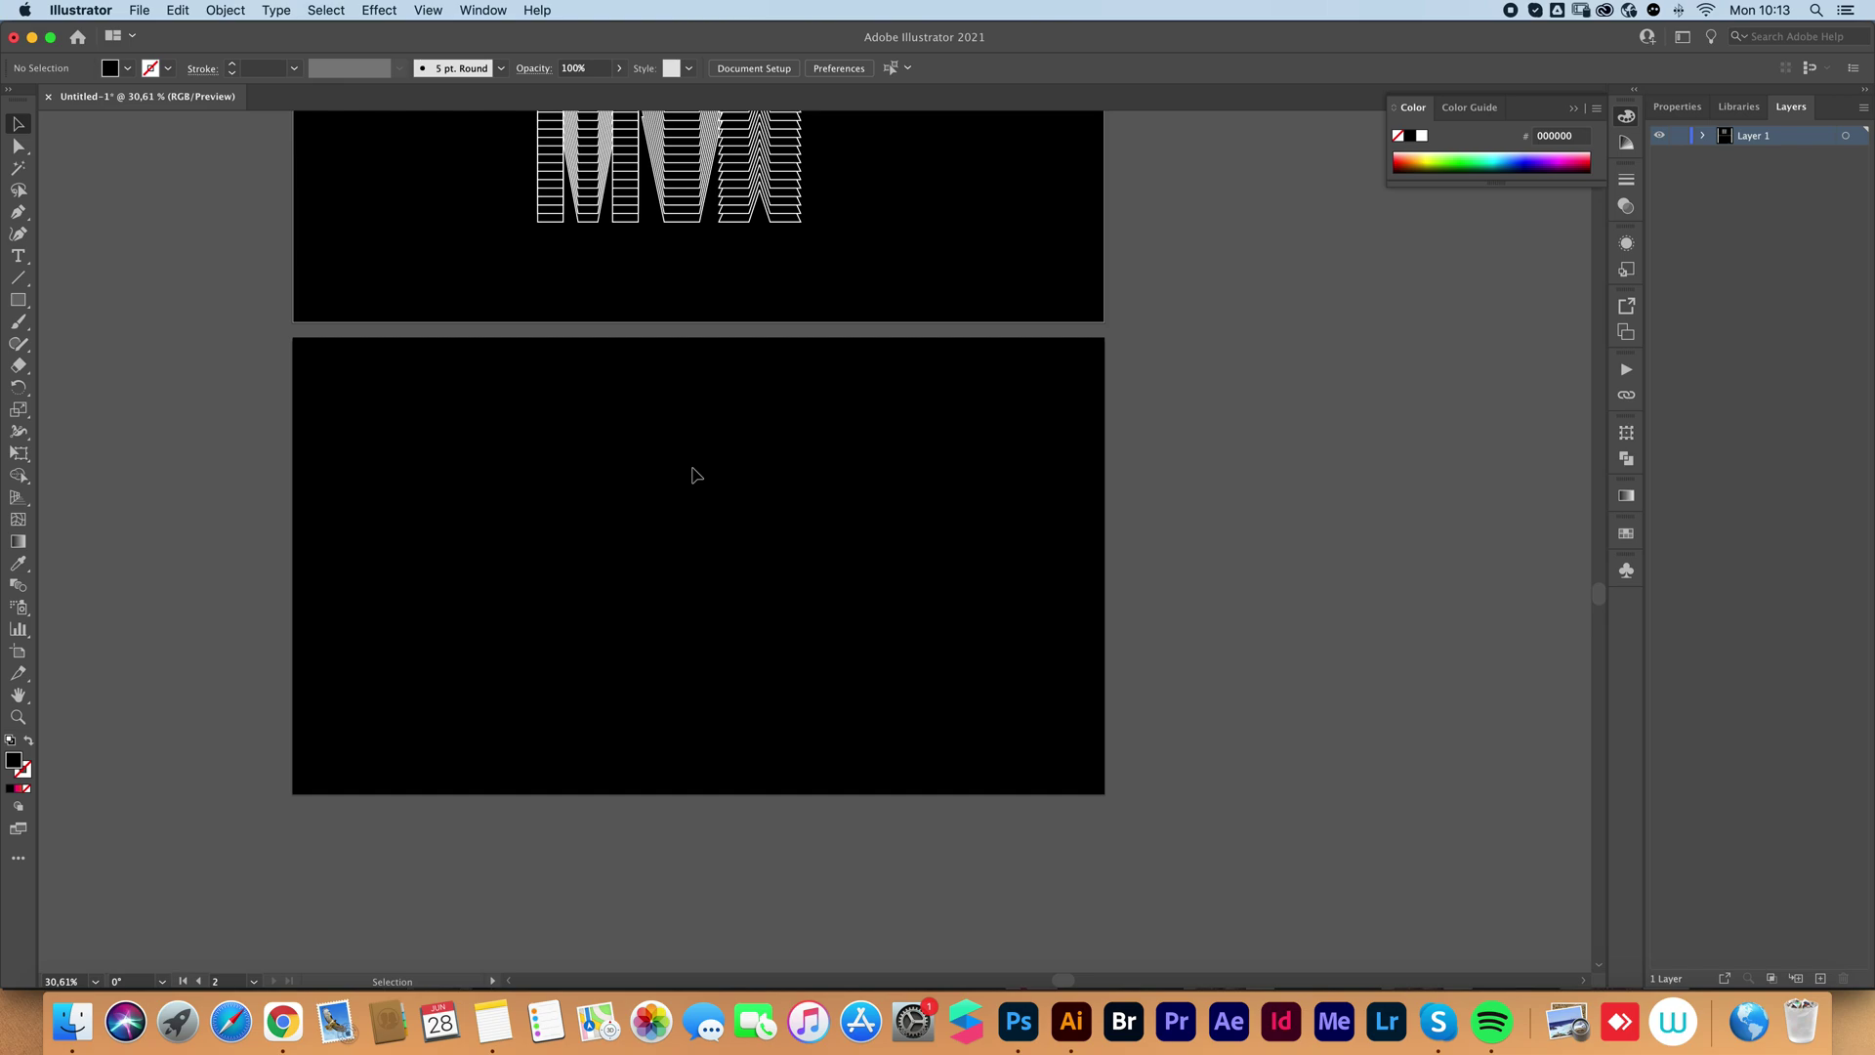
# Add the text "MVX" on the black lower artboard, enlarge it to about 518 pt and place it near the centre.
pyautogui.press('t')
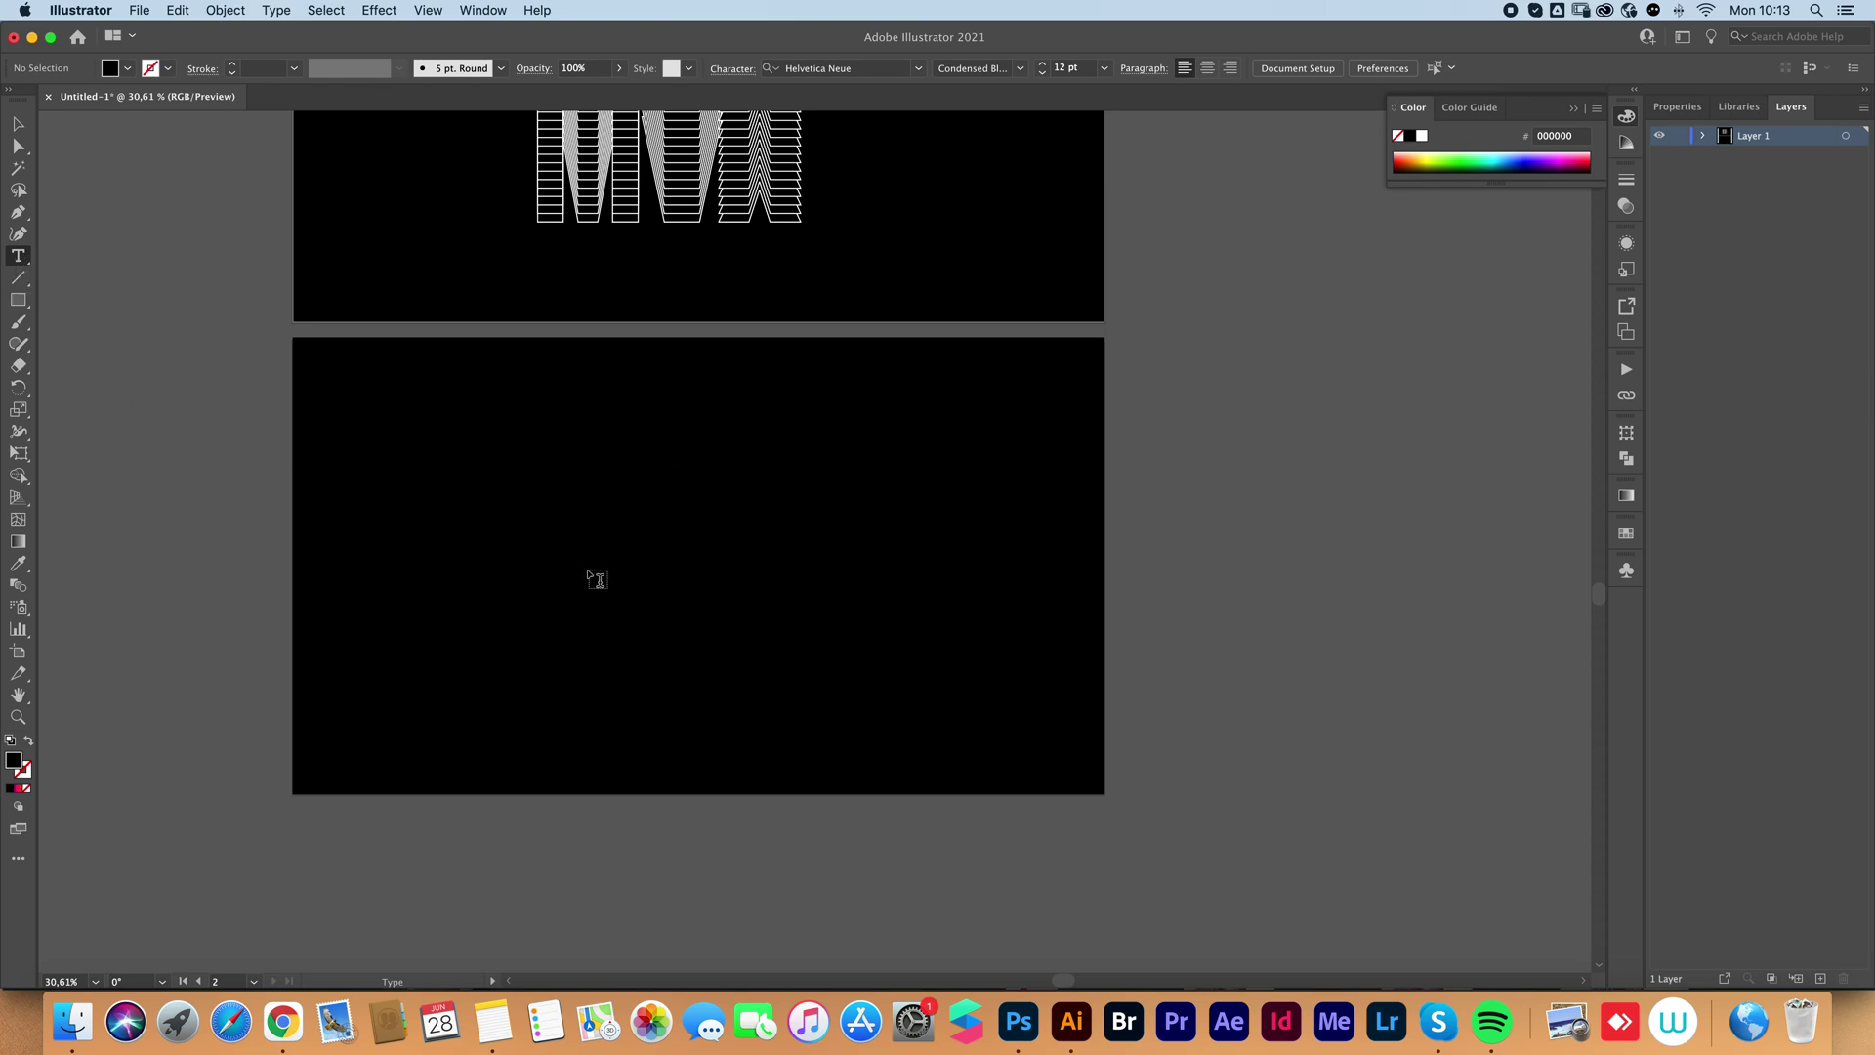
pyautogui.click(588, 568)
pyautogui.write('W')
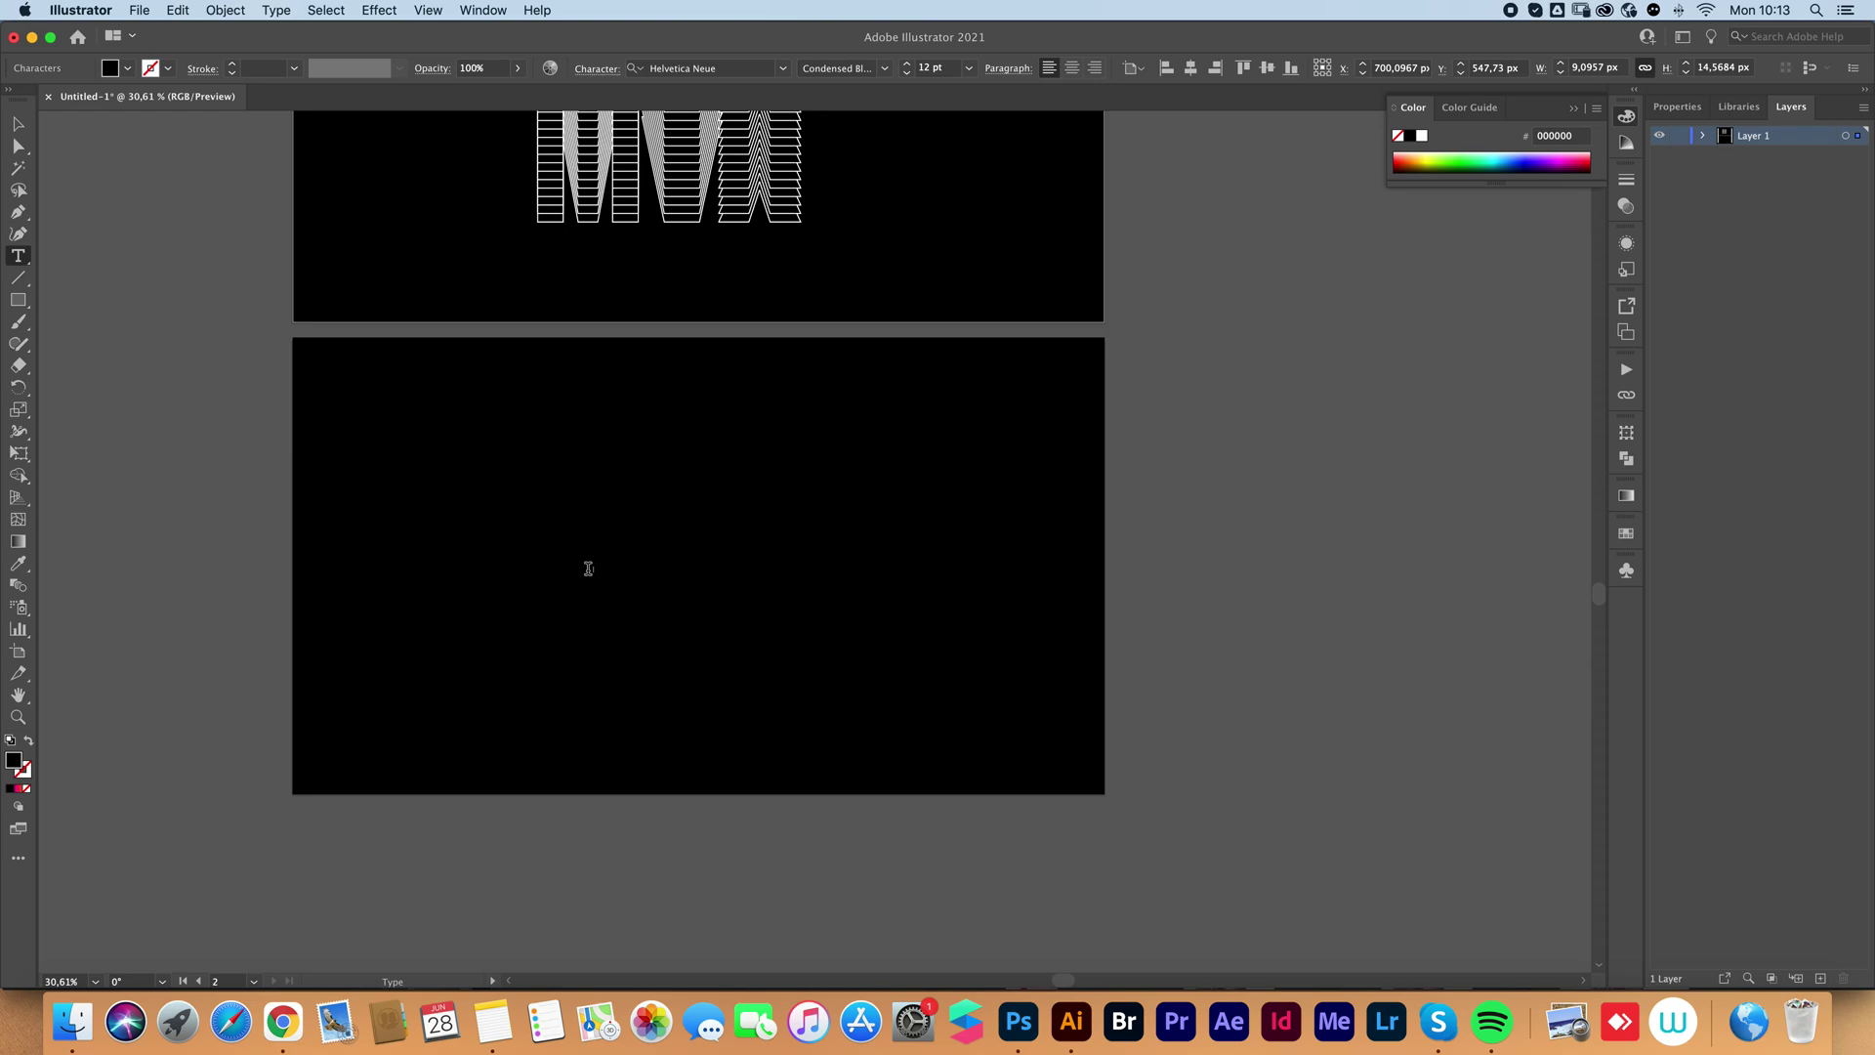
pyautogui.press('Escape')
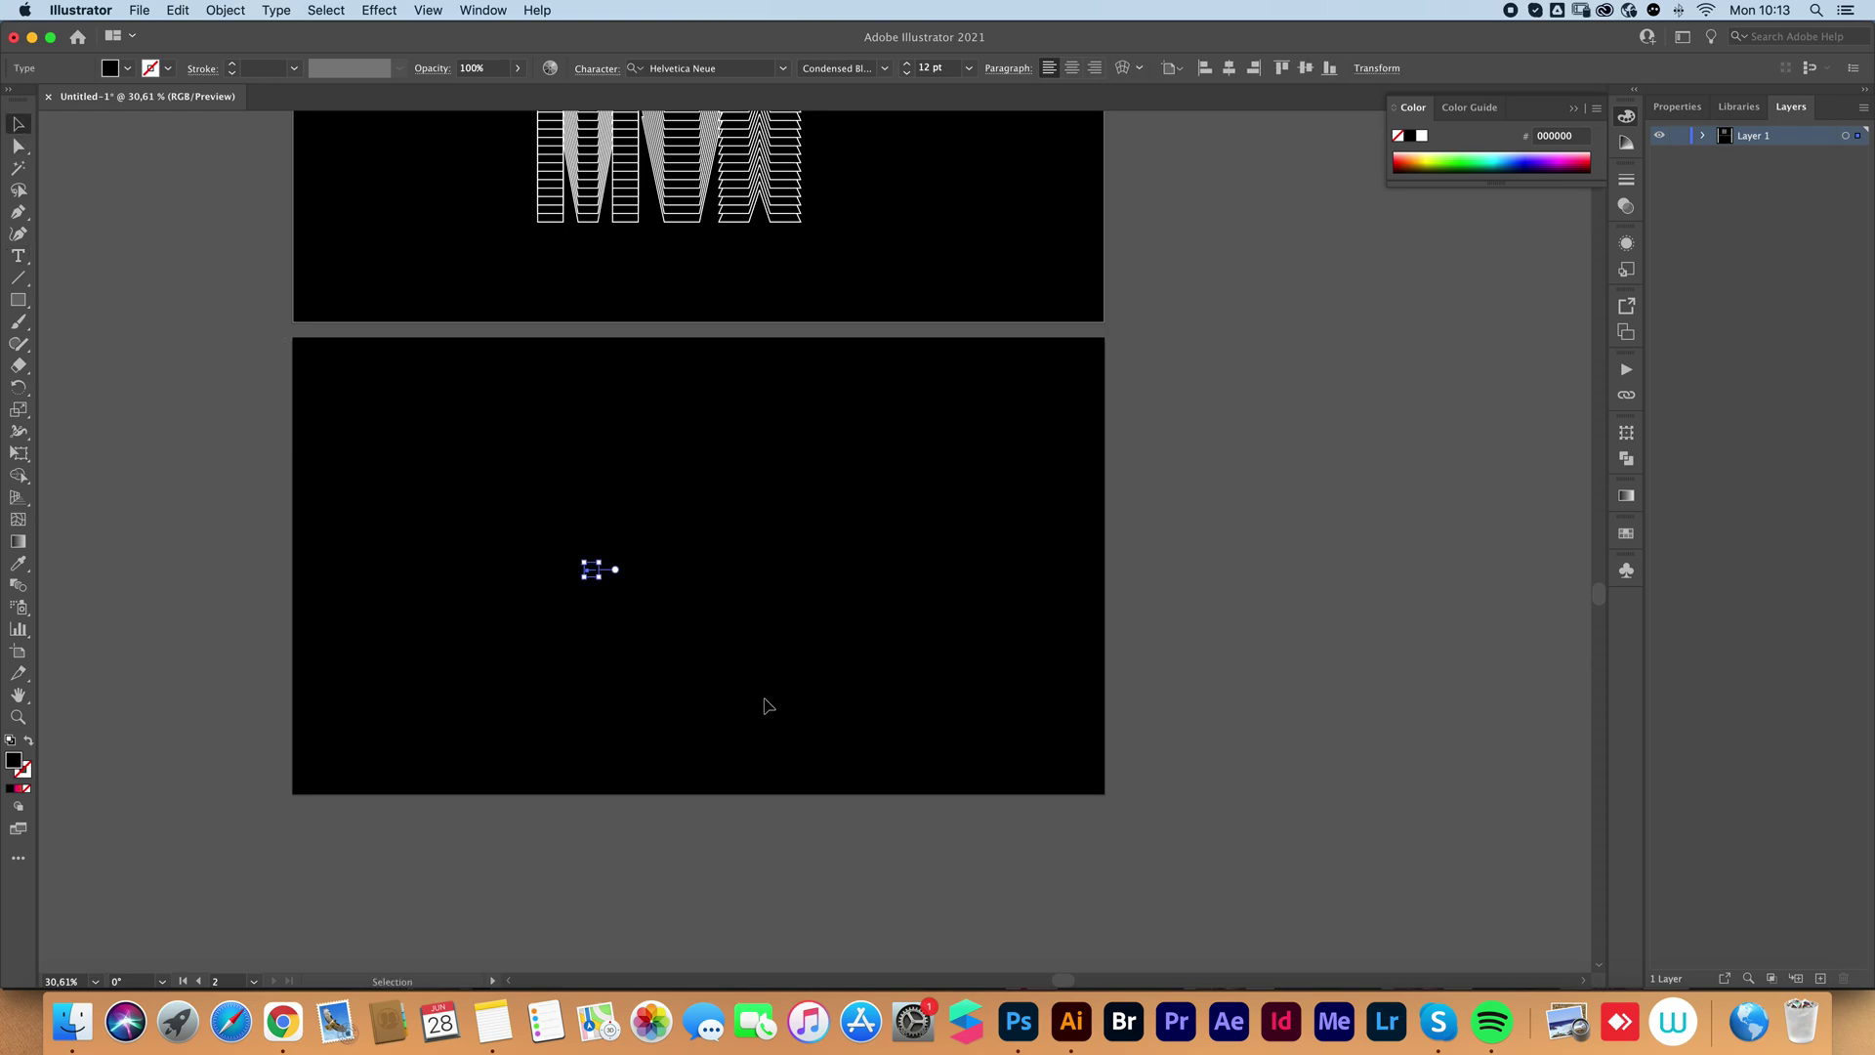
pyautogui.moveTo(597, 578); pyautogui.dragTo(988, 634)
pyautogui.moveTo(829, 670); pyautogui.dragTo(734, 521)
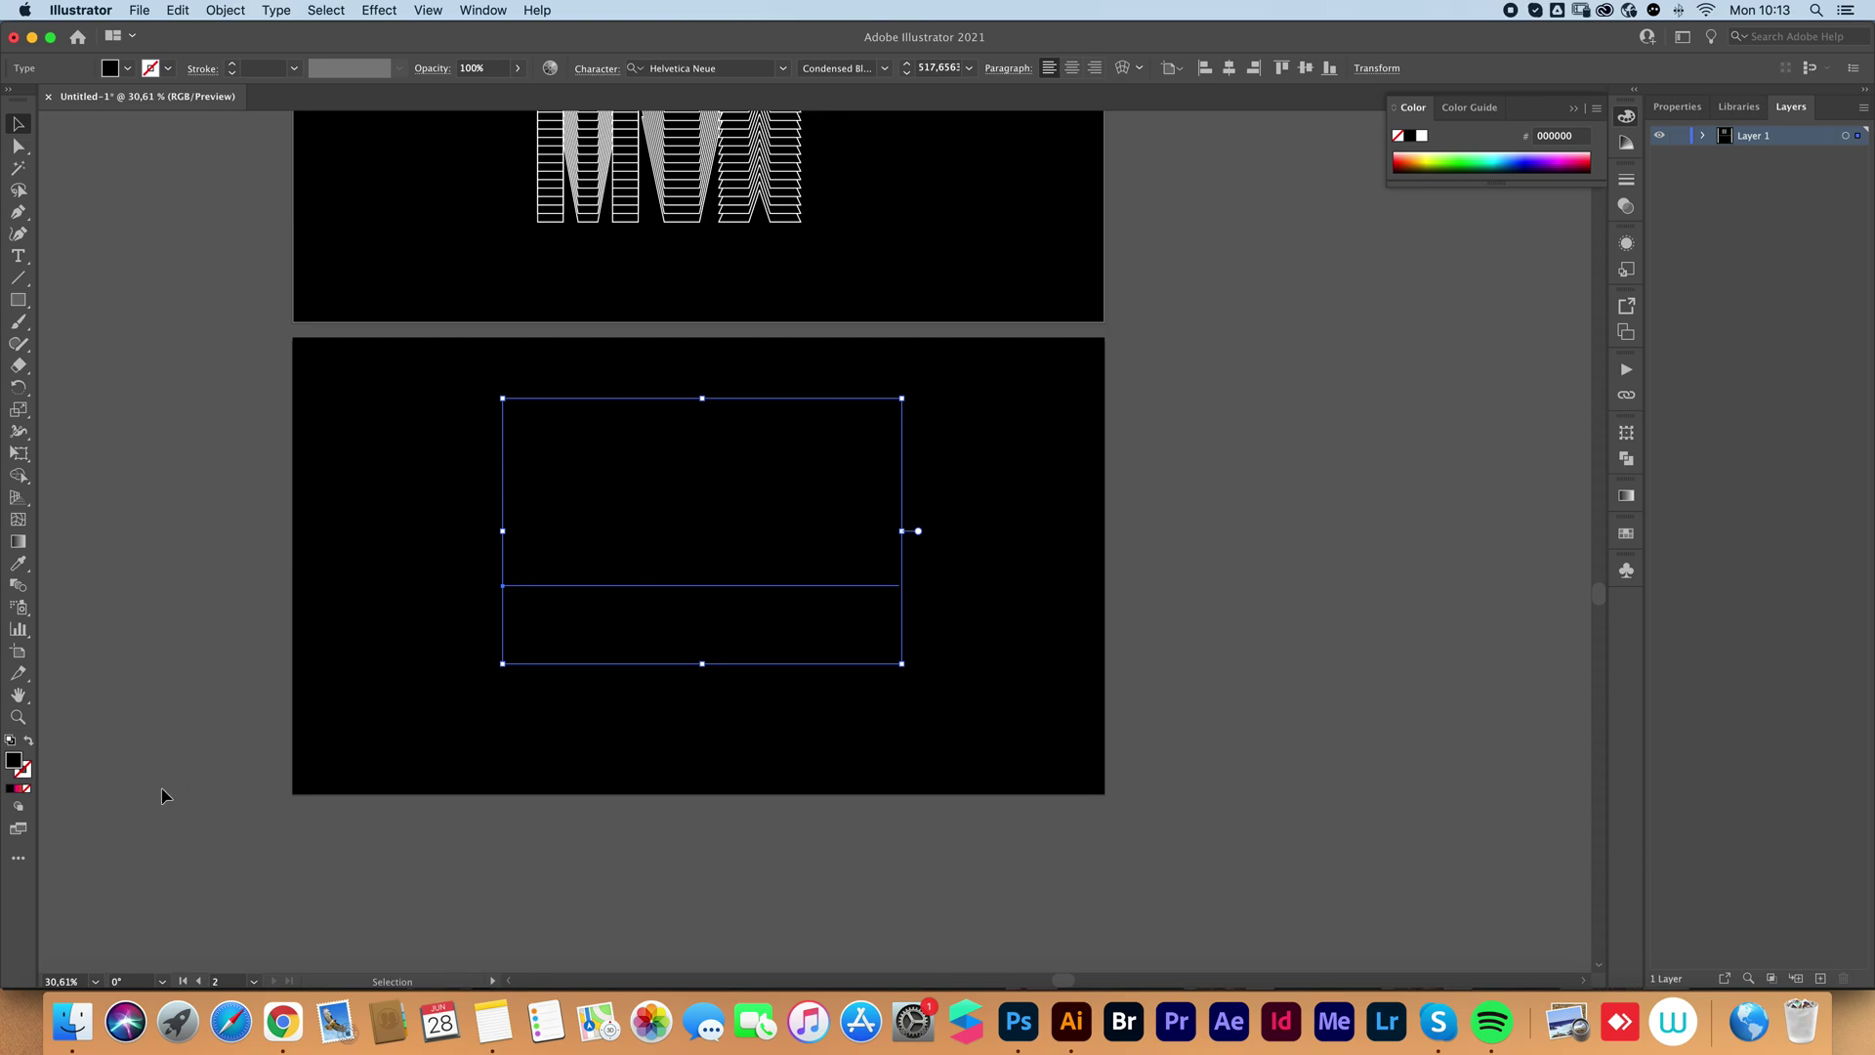
# Give the MVX text a white stroke with the colour ffffff.
pyautogui.click(28, 771)
pyautogui.doubleClick(28, 777)
pyautogui.write('ffffff')
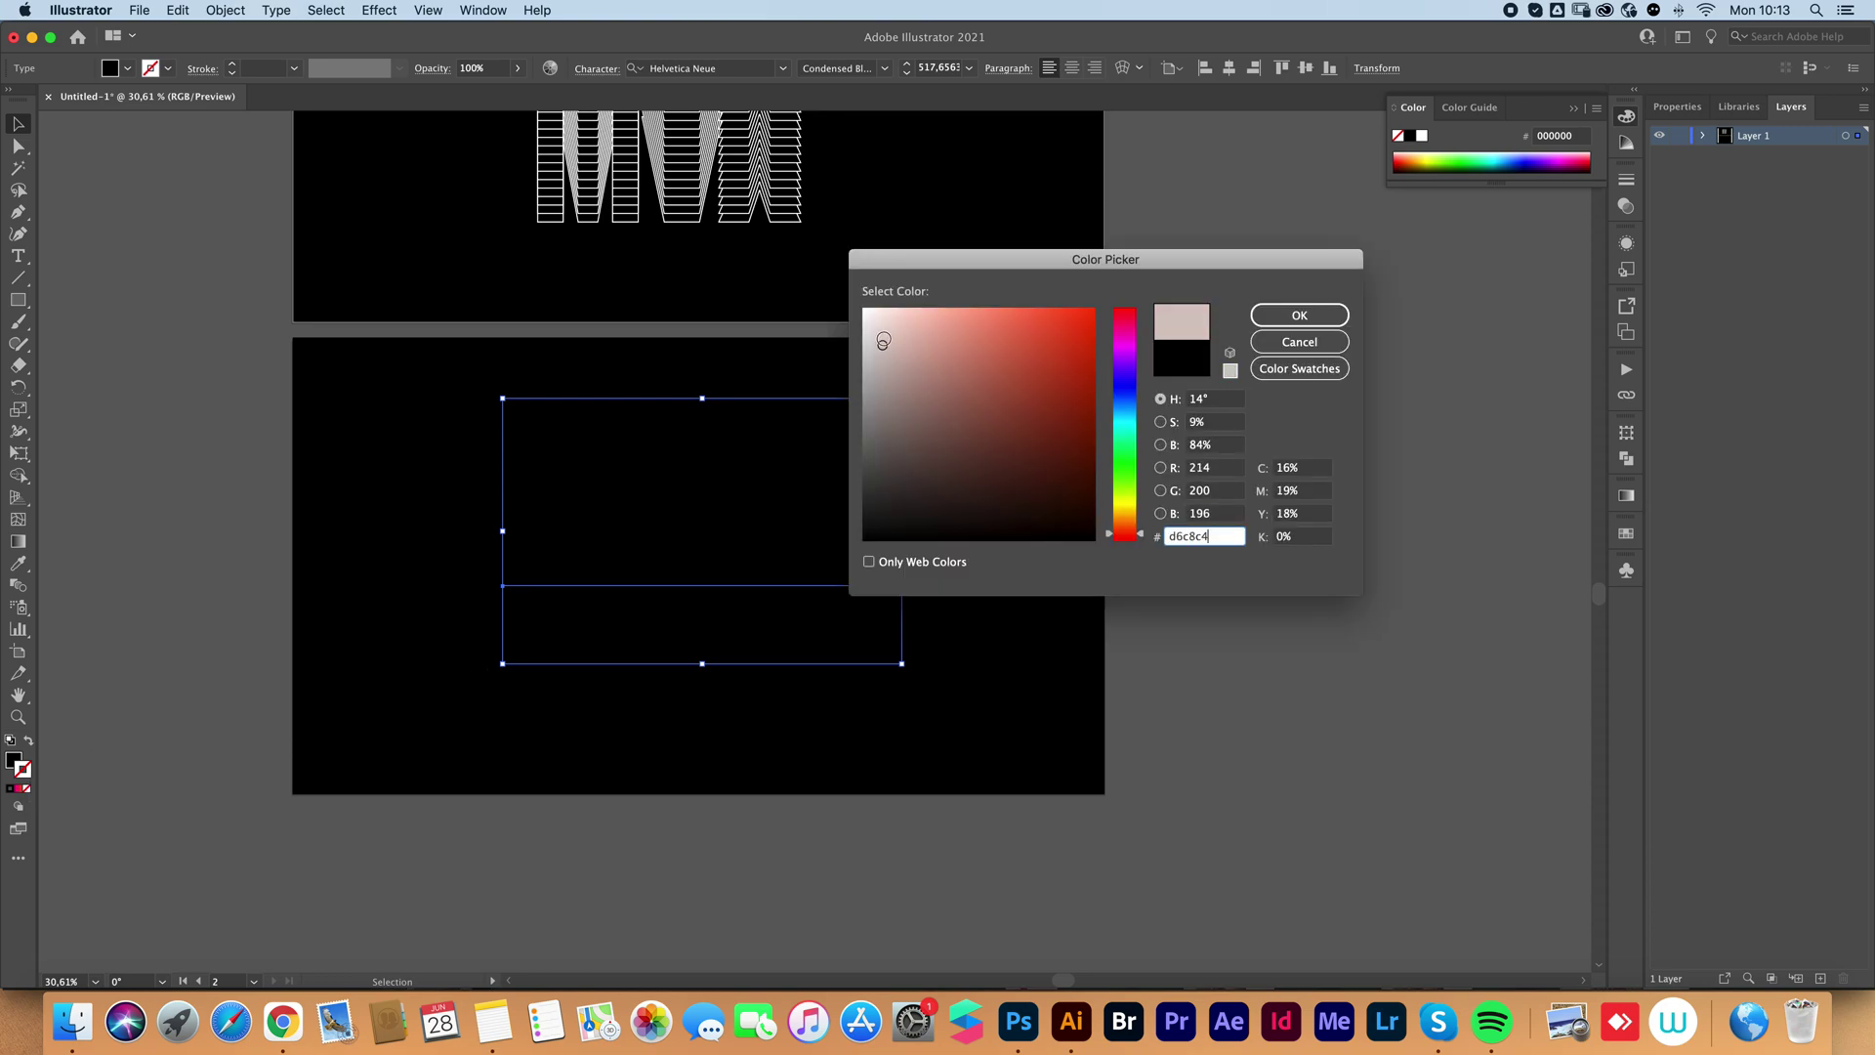
pyautogui.click(1279, 320)
# Try different stroke weights on the MVX text and settle on 3 pt.
pyautogui.click(232, 71)
pyautogui.click(232, 64)
pyautogui.click(231, 65)
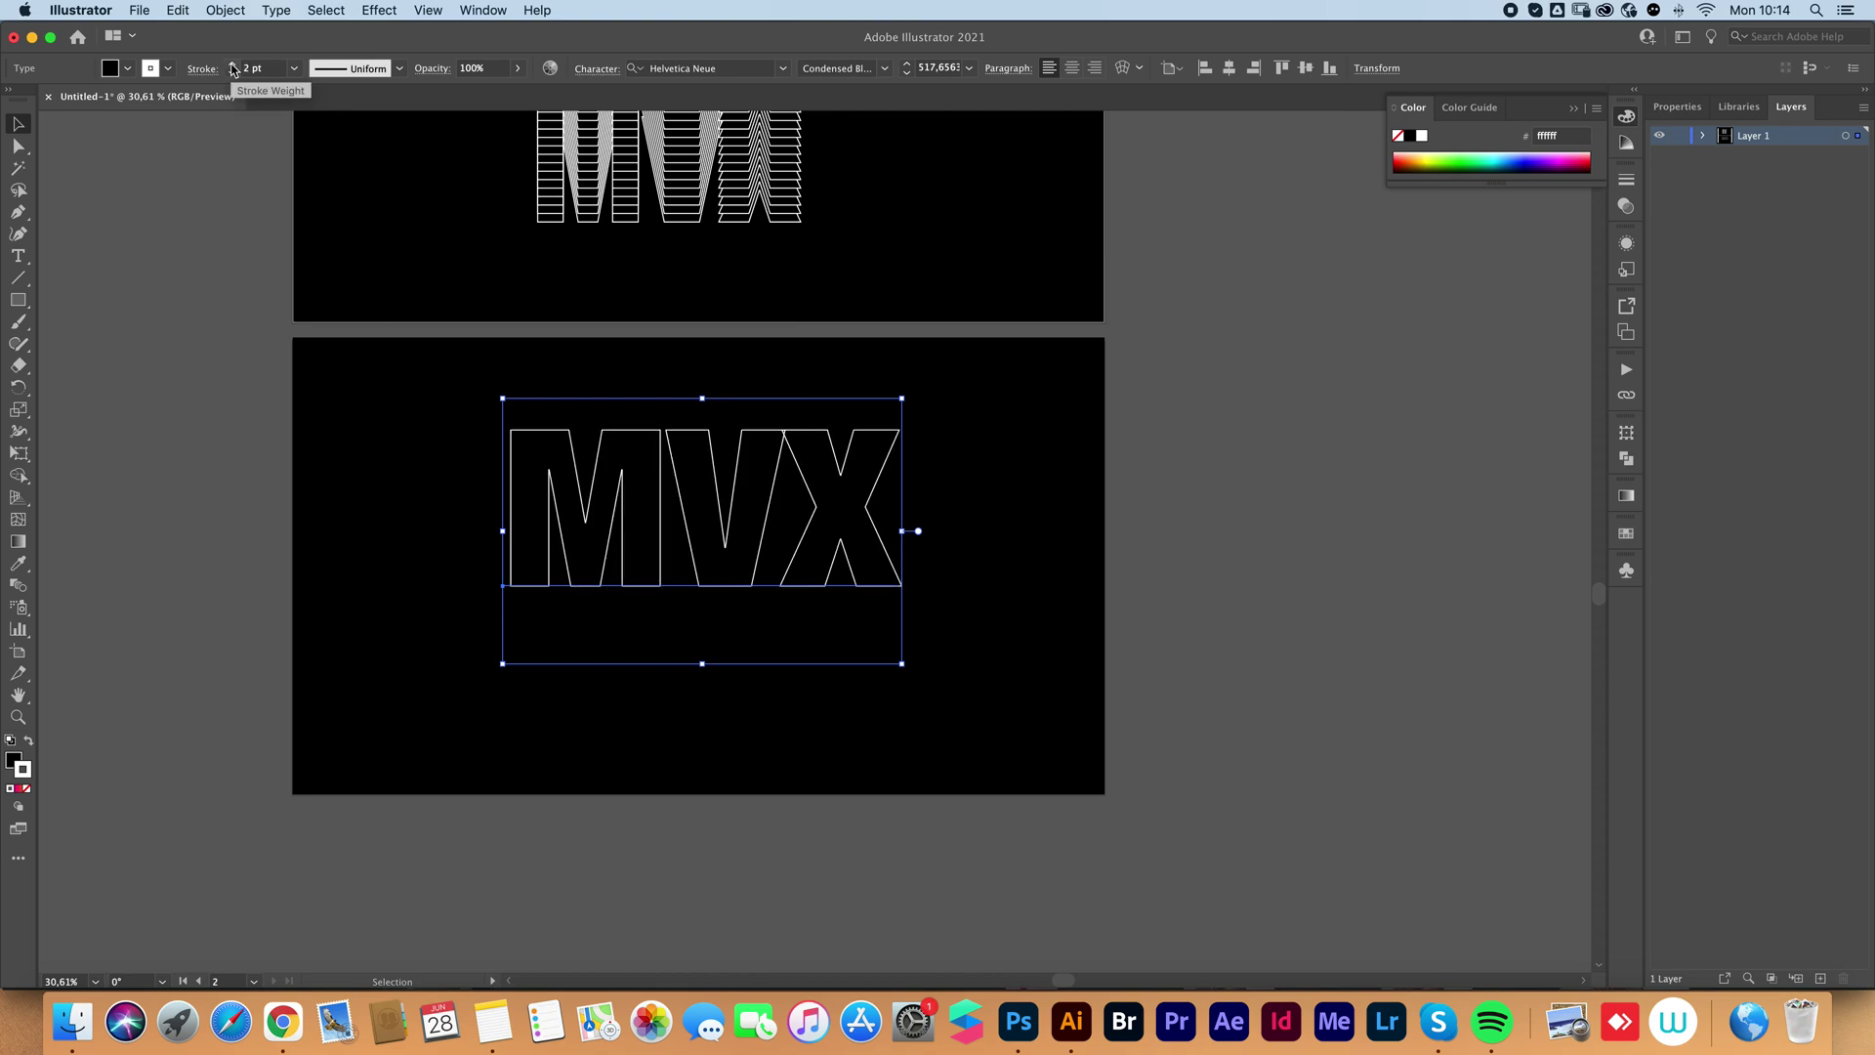
pyautogui.click(232, 64)
pyautogui.click(232, 64)
pyautogui.click(233, 64)
pyautogui.click(233, 65)
pyautogui.click(233, 65)
pyautogui.click(233, 64)
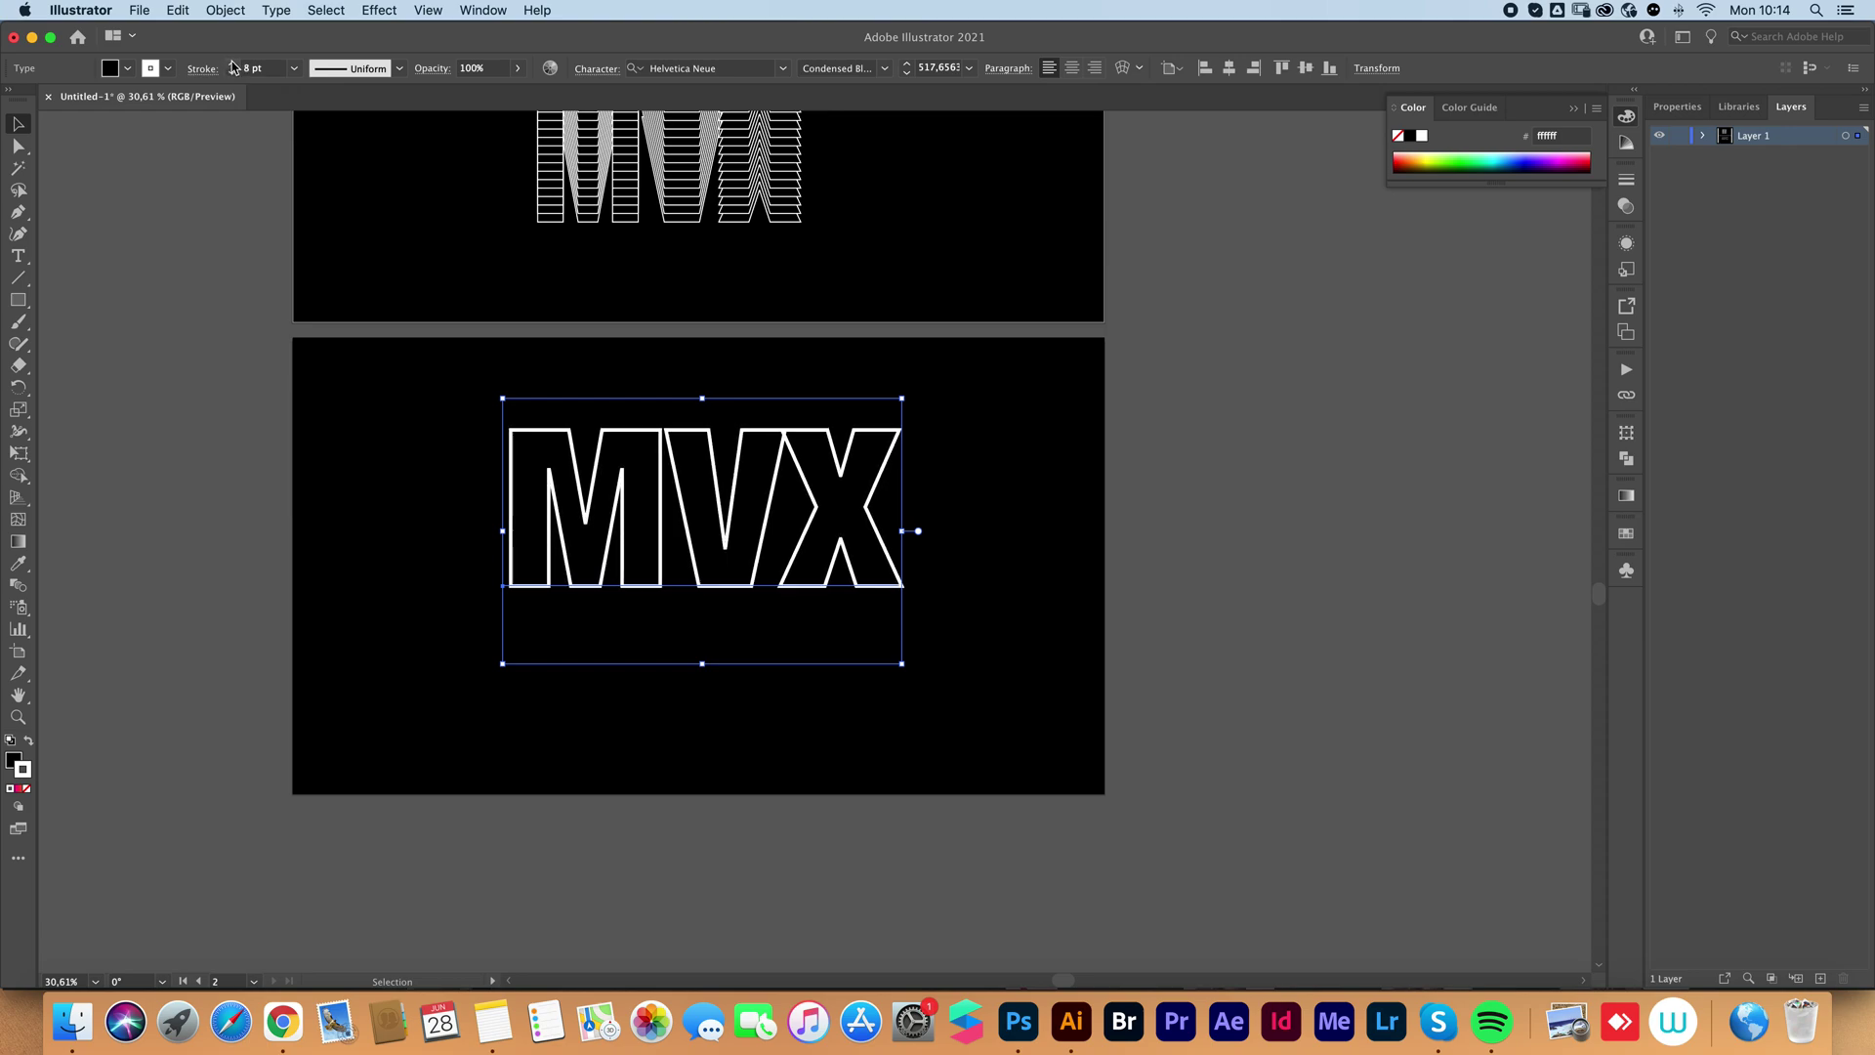
pyautogui.click(231, 73)
pyautogui.click(231, 73)
pyautogui.click(231, 73)
pyautogui.click(231, 73)
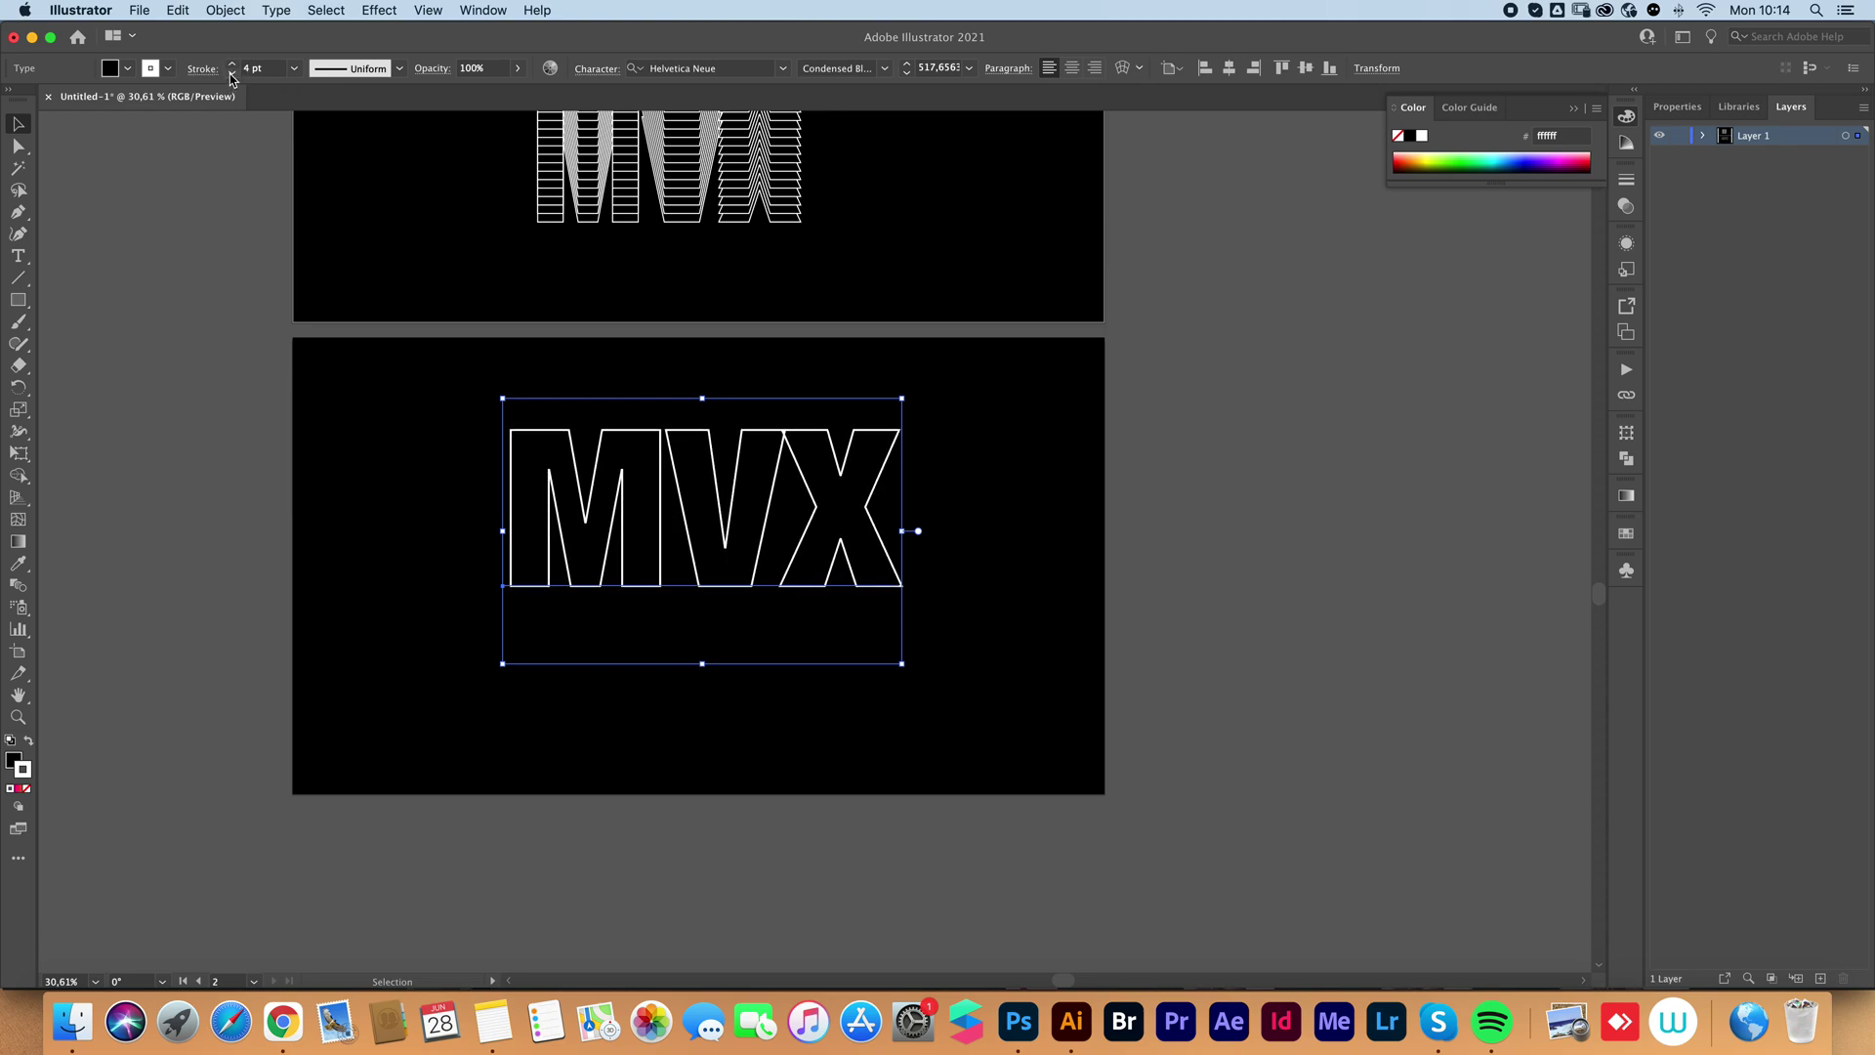
pyautogui.click(231, 74)
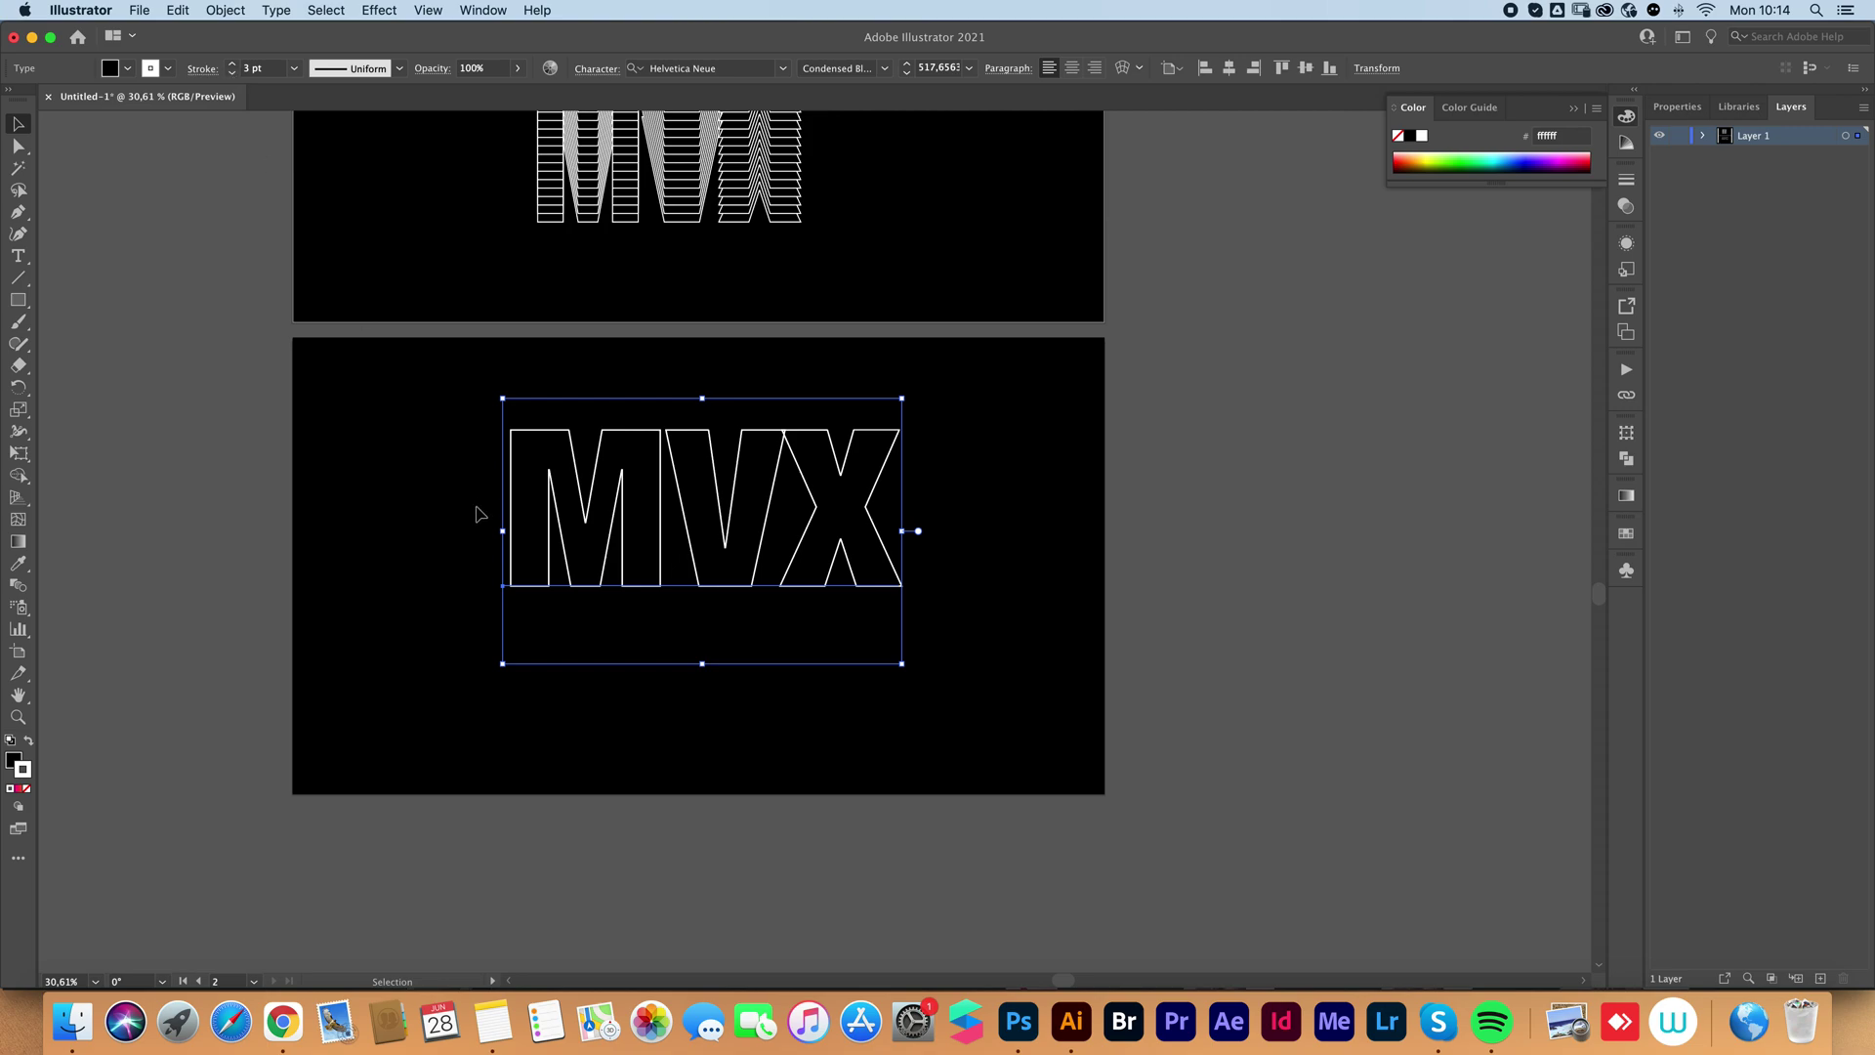
# Scale the MVX text down to about 380 pt and position it in the upper part of the lower artboard.
pyautogui.click(444, 516)
pyautogui.moveTo(703, 562); pyautogui.dragTo(701, 532)
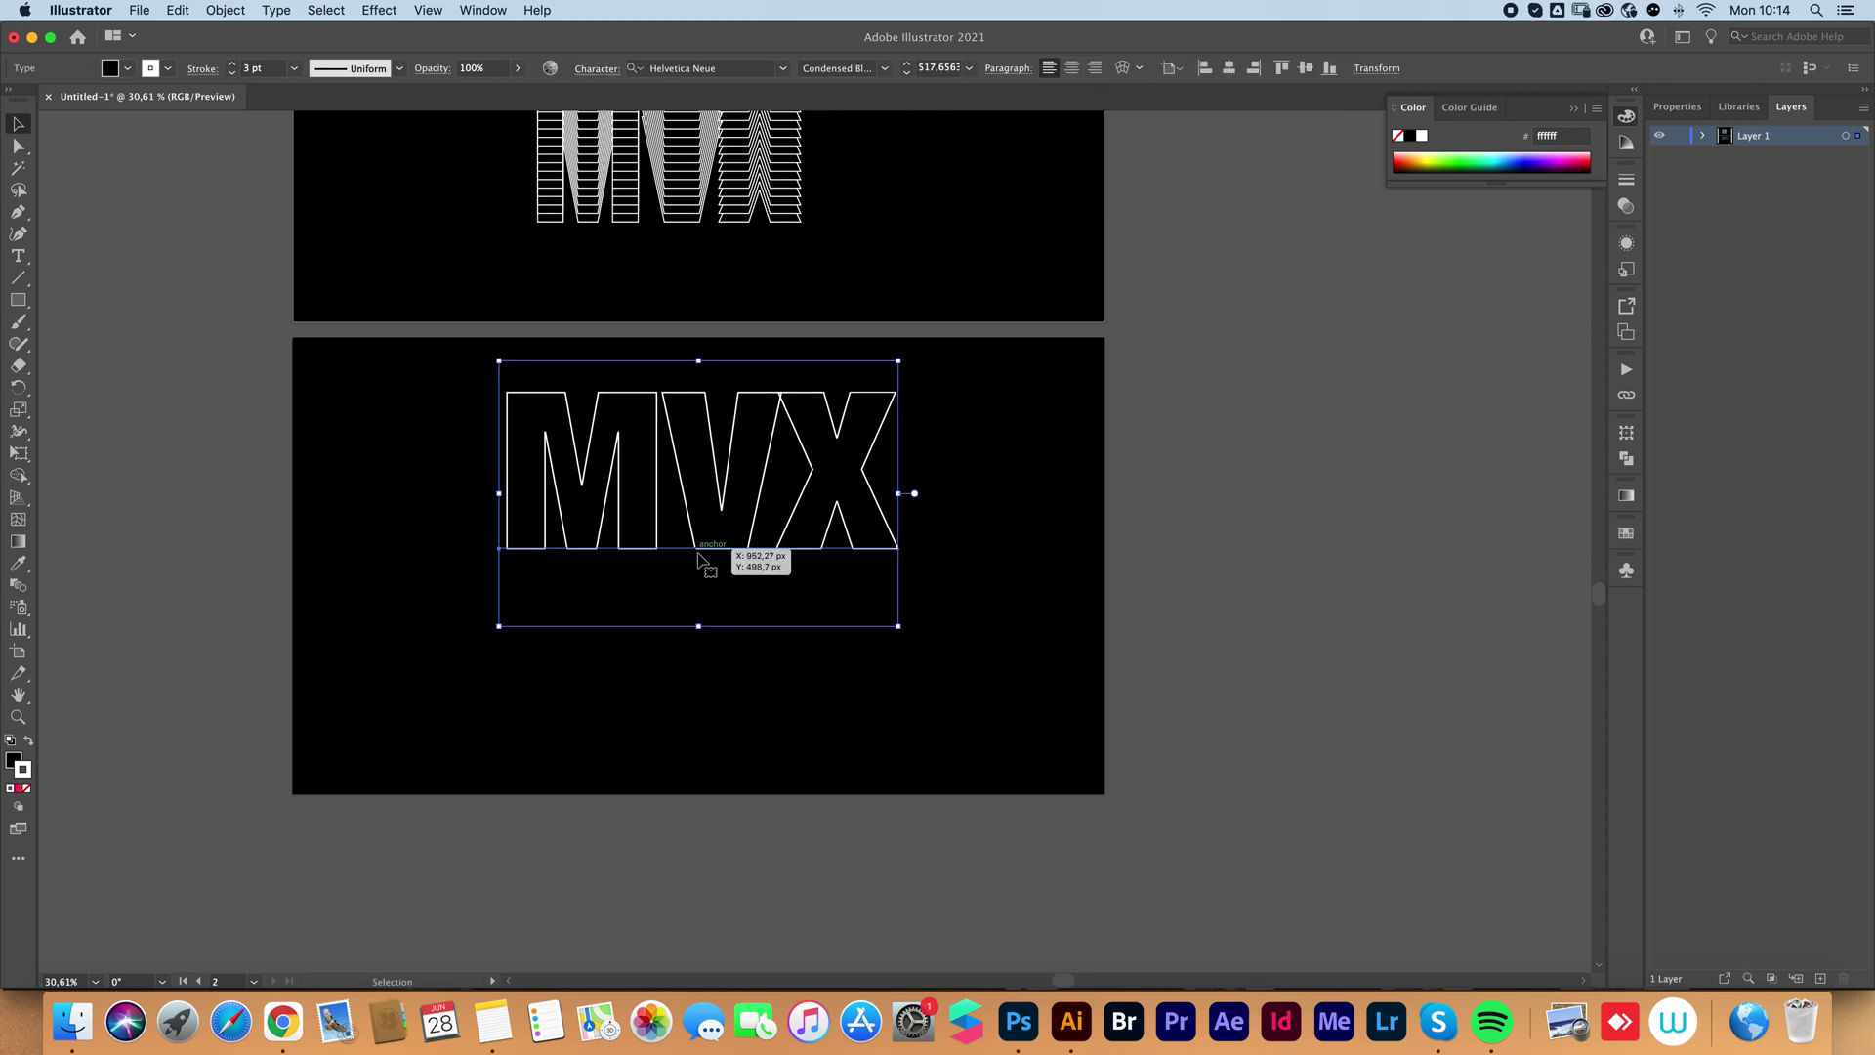
pyautogui.moveTo(703, 607); pyautogui.dragTo(701, 553)
pyautogui.moveTo(714, 484); pyautogui.dragTo(707, 503)
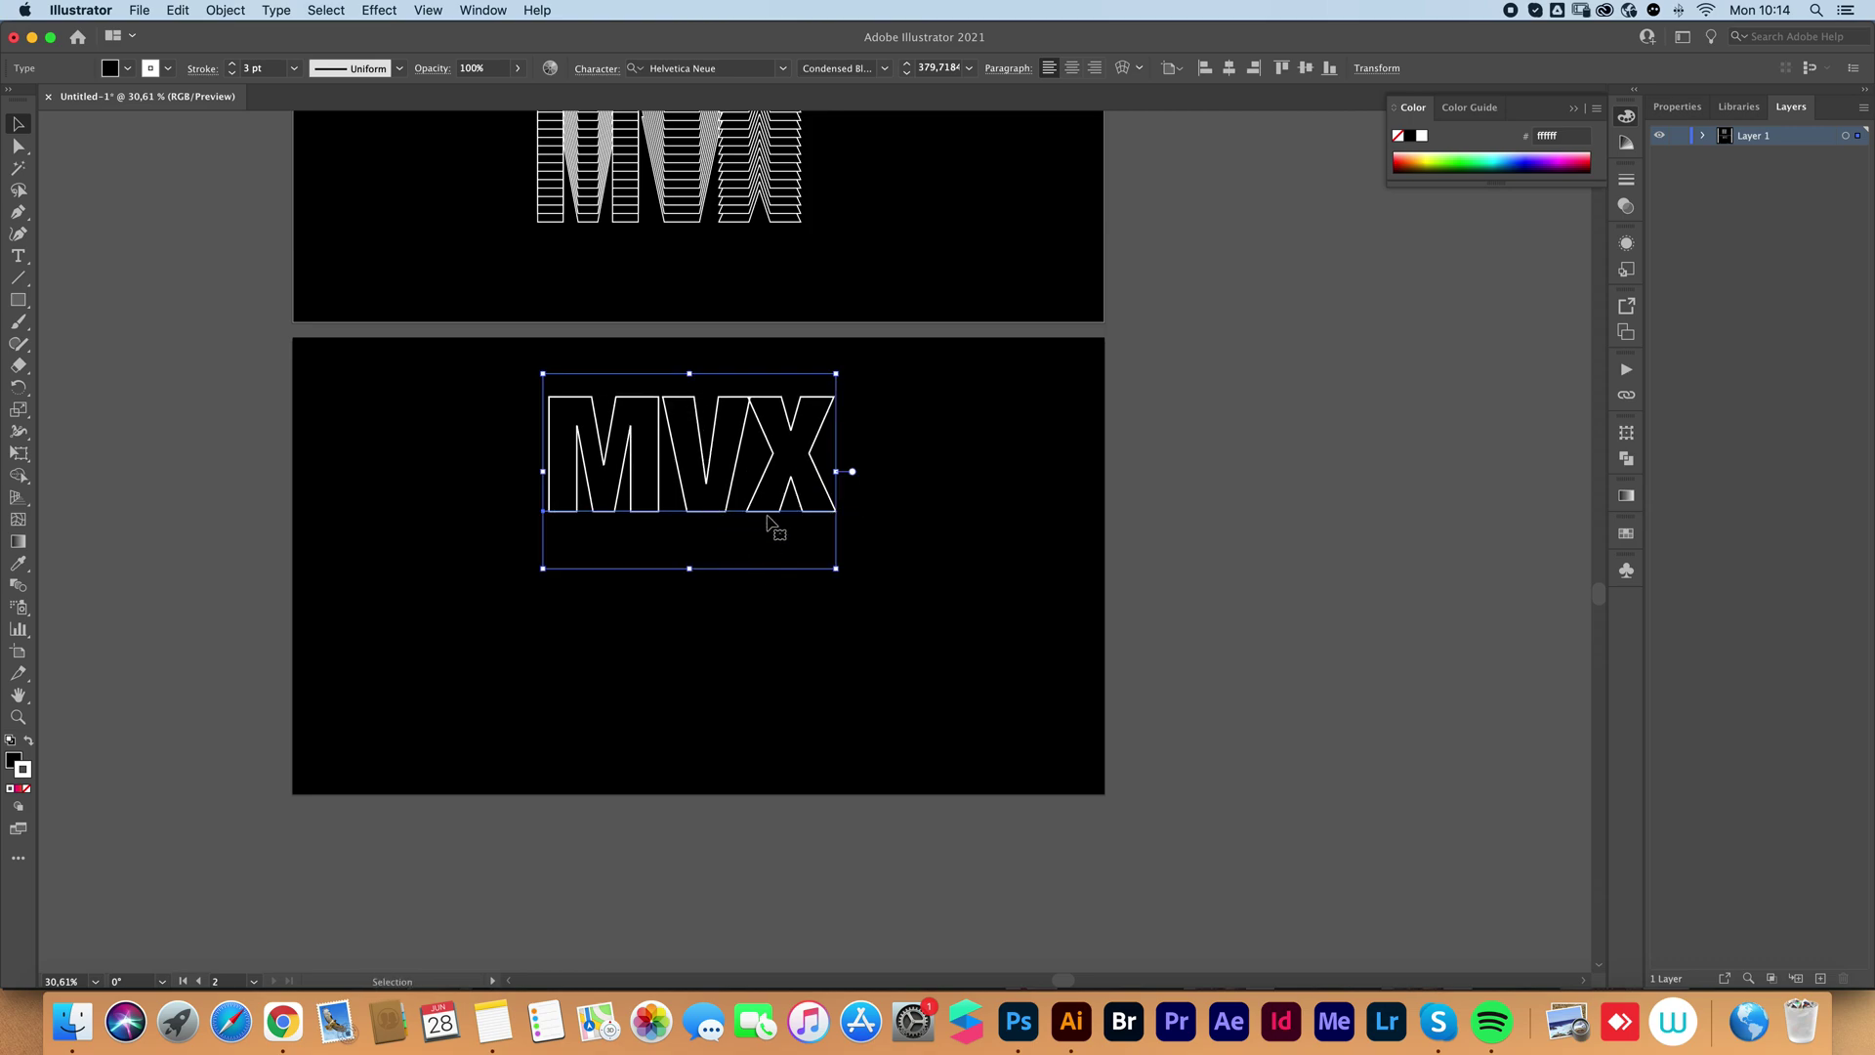
# Start a Transform effect on the MVX text with a vertical move of 20 px.
pyautogui.click(383, 12)
pyautogui.moveTo(446, 182)
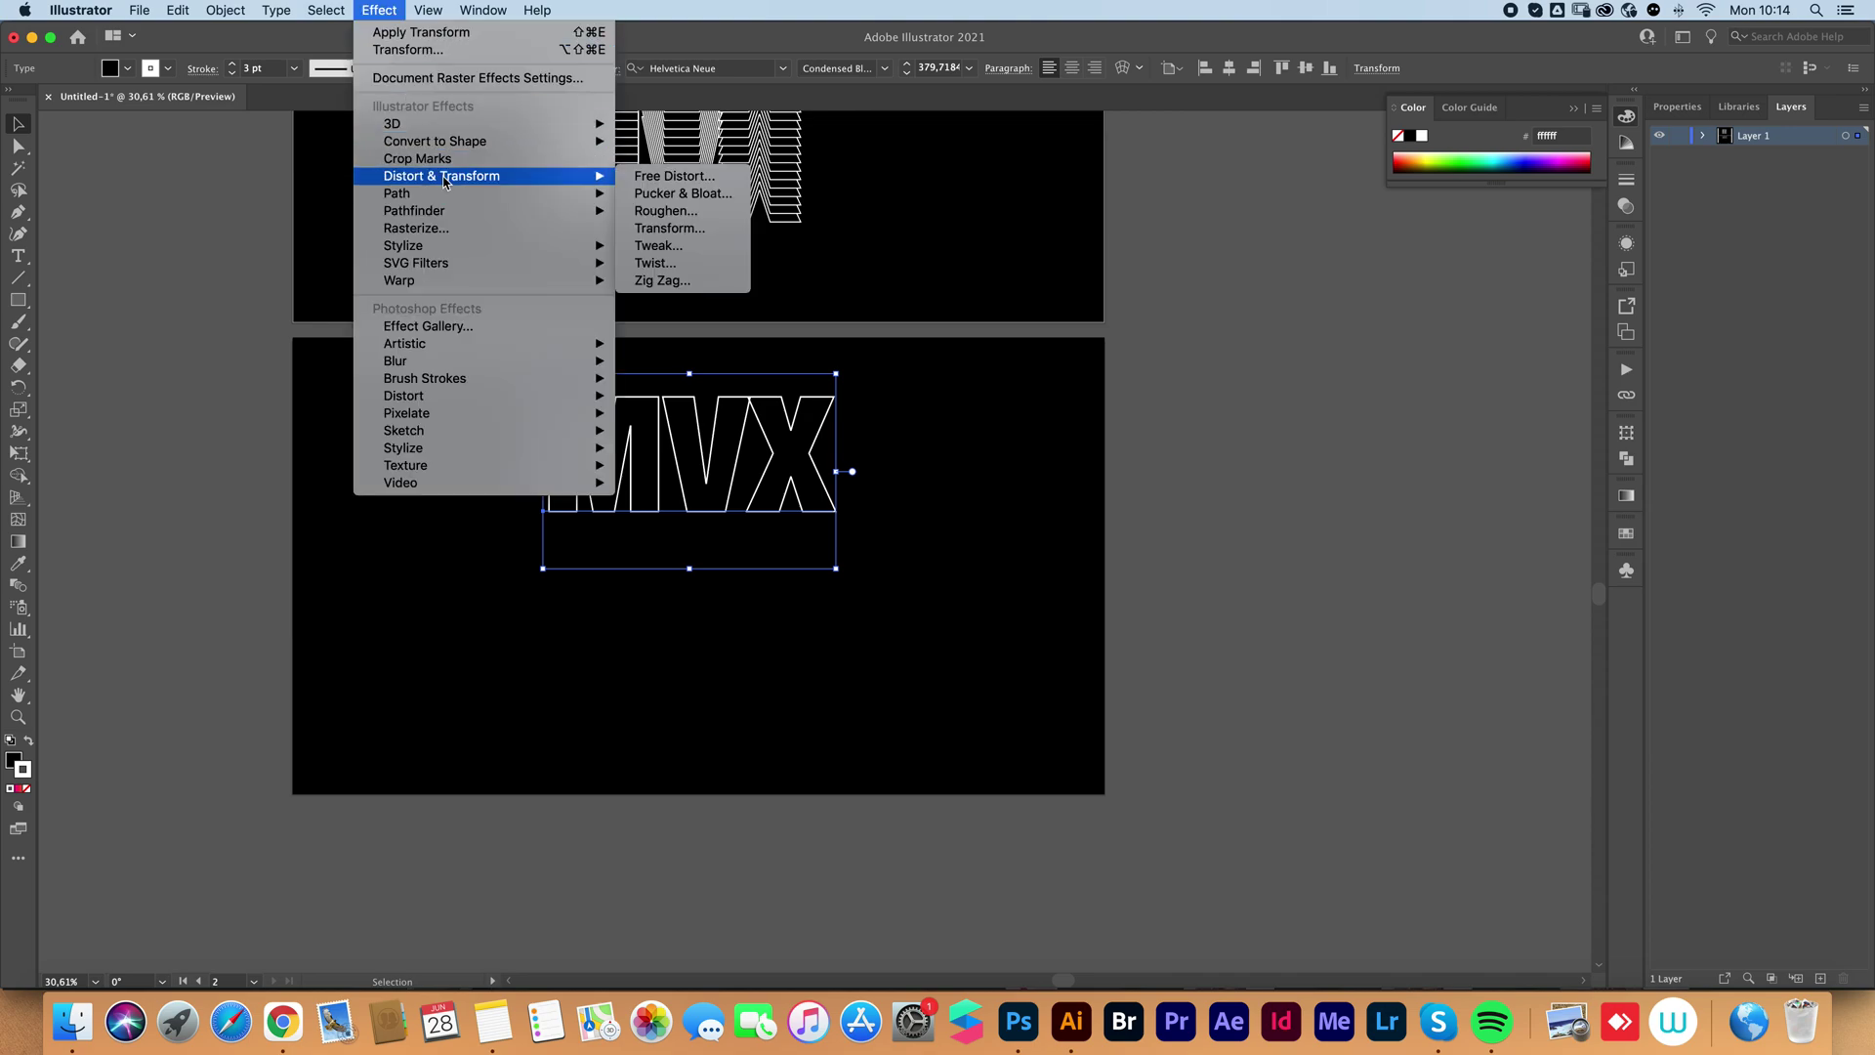
pyautogui.click(669, 230)
pyautogui.moveTo(1278, 280); pyautogui.dragTo(1131, 262)
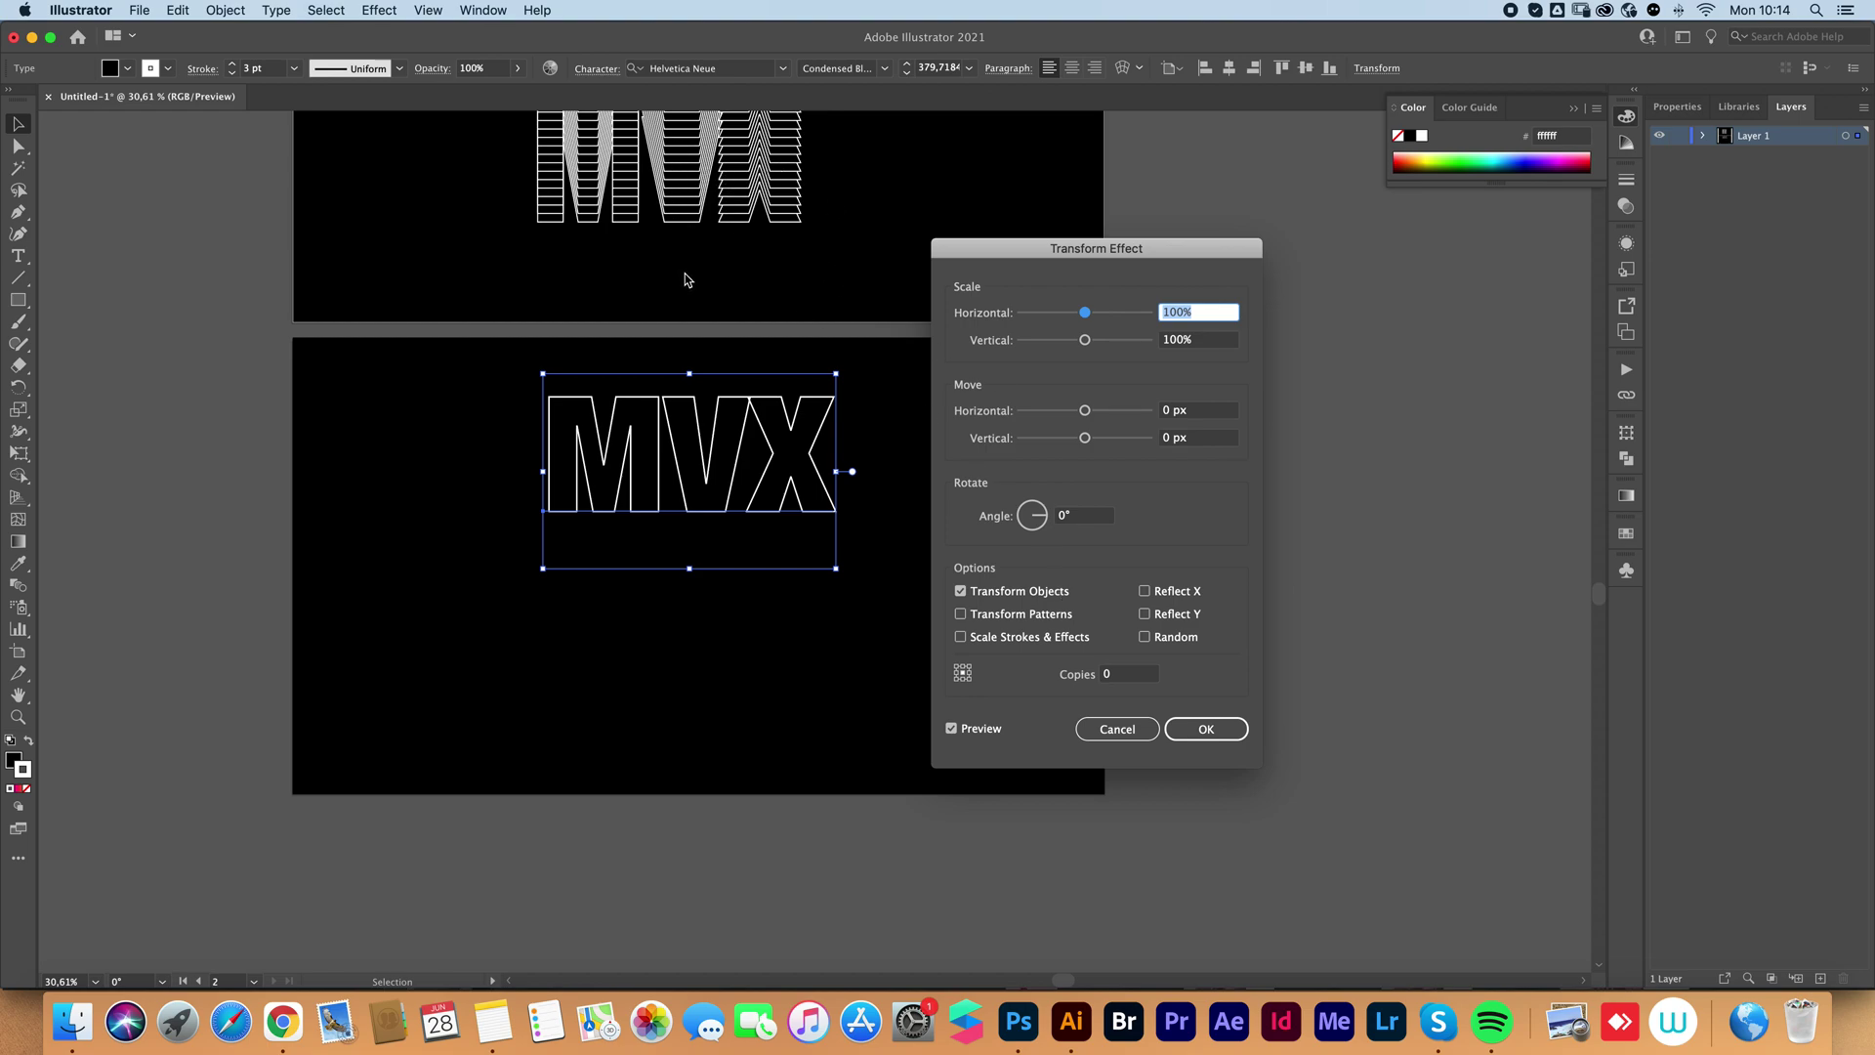
pyautogui.click(1171, 438)
pyautogui.hotkey('shift', 'Up')
pyautogui.hotkey('shift', 'Up')
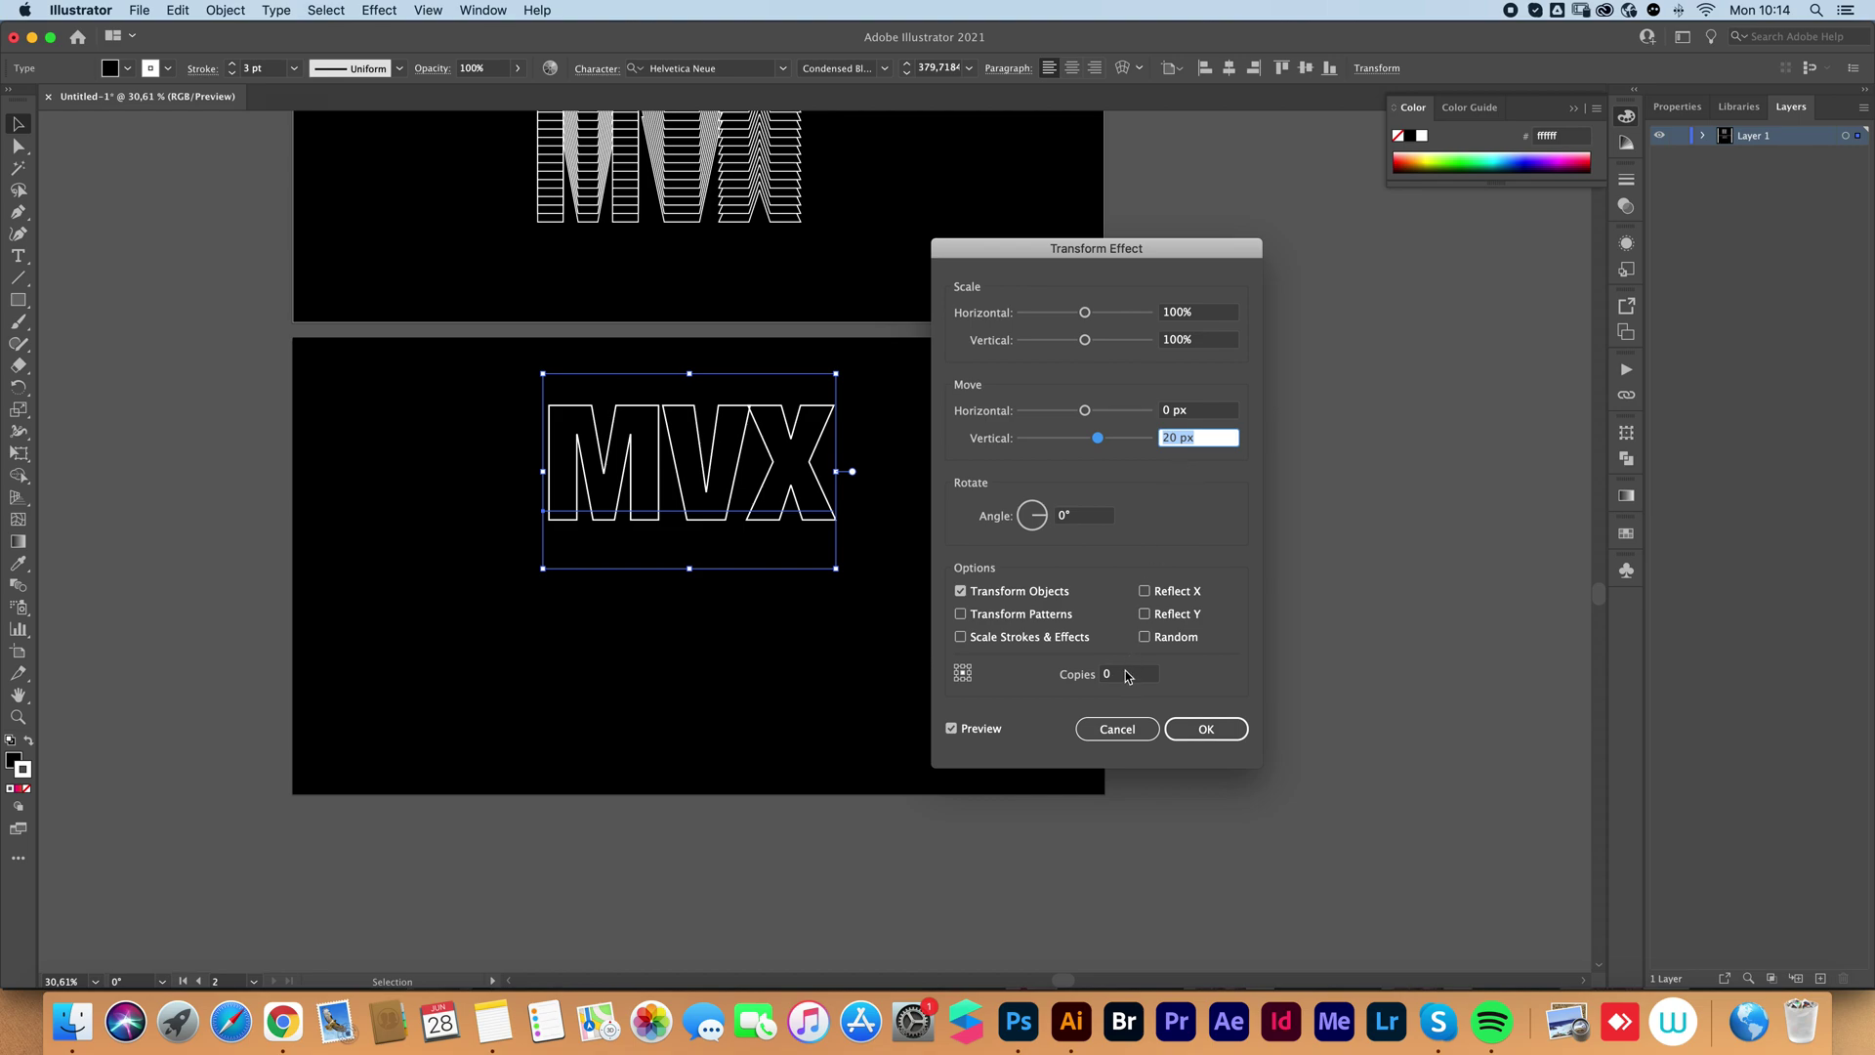
# Raise the Transform effect's number of copies to about 20 and apply the effect.
pyautogui.click(1126, 674)
pyautogui.press('Up')
pyautogui.press('Up')
pyautogui.press('Up')
pyautogui.press('Up')
pyautogui.press('Up')
pyautogui.press('Up')
pyautogui.press('Up')
pyautogui.press('Up')
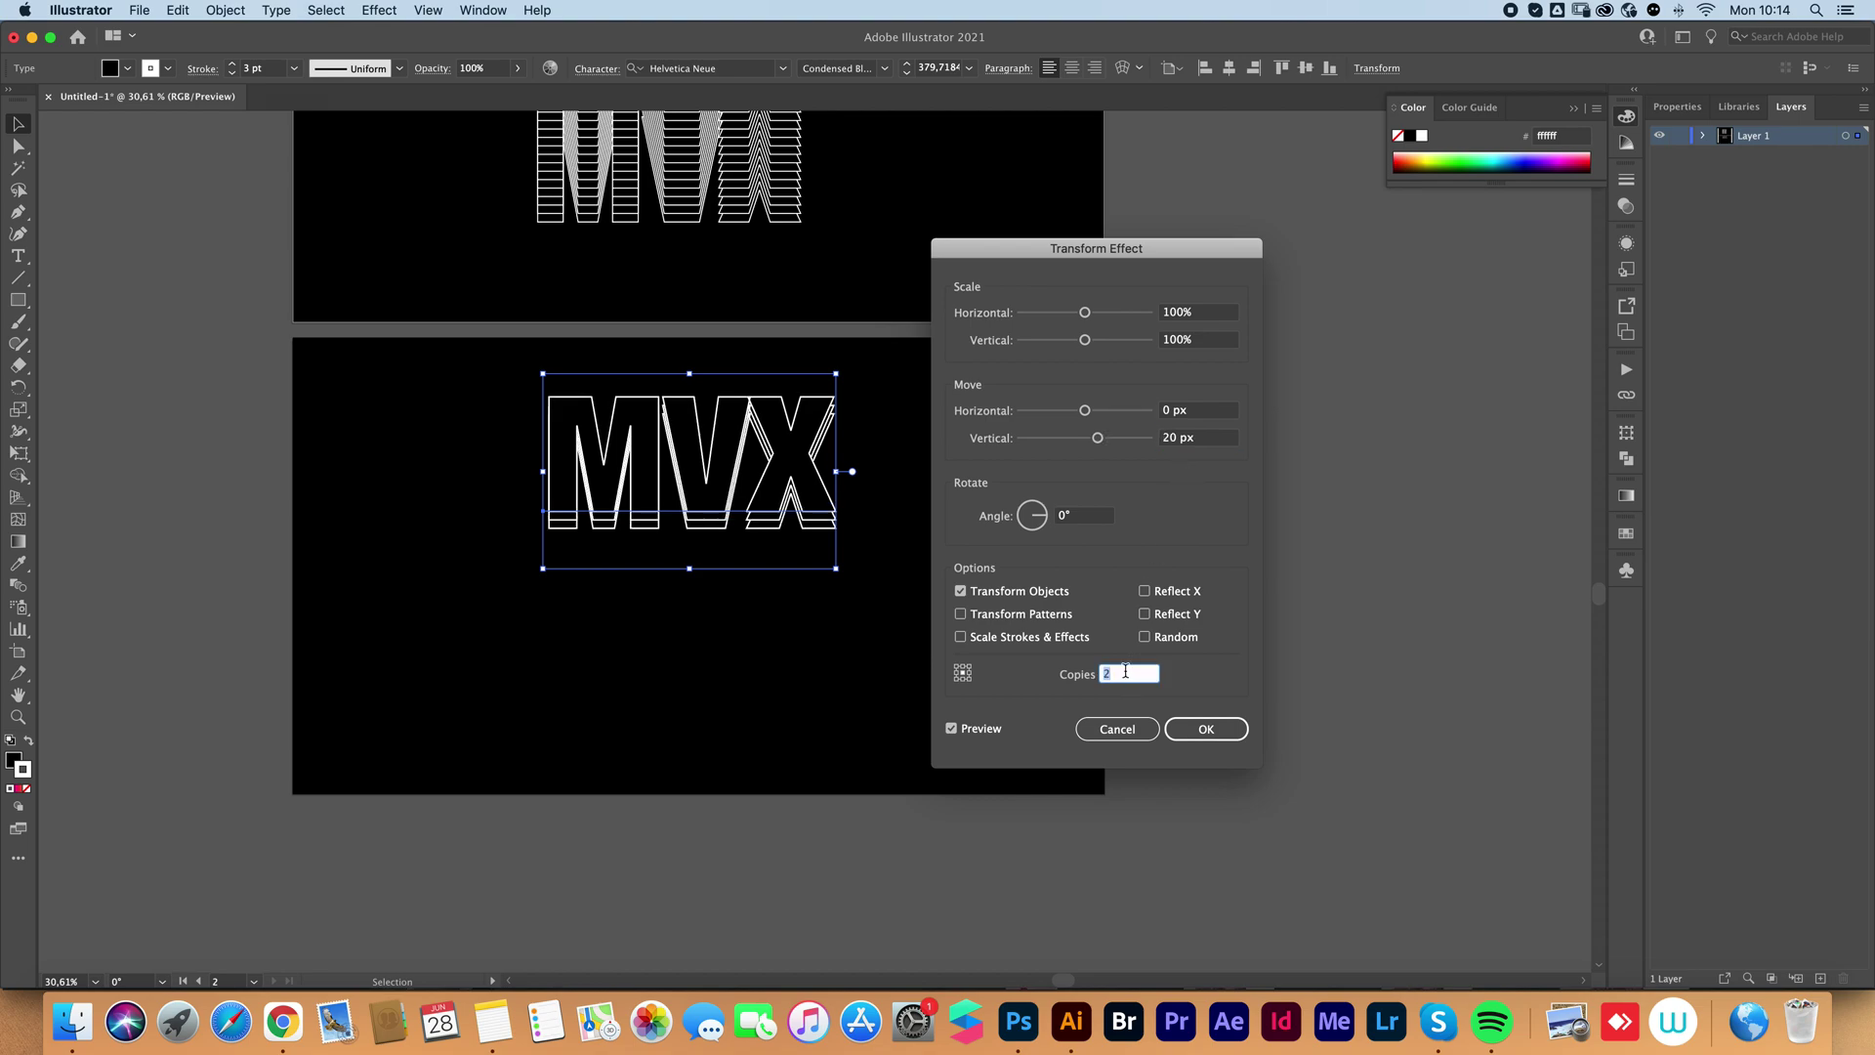
pyautogui.press('Up')
pyautogui.press('Up')
pyautogui.press('Up')
pyautogui.press('Up')
pyautogui.press('Up')
pyautogui.press('Up')
pyautogui.press('Up')
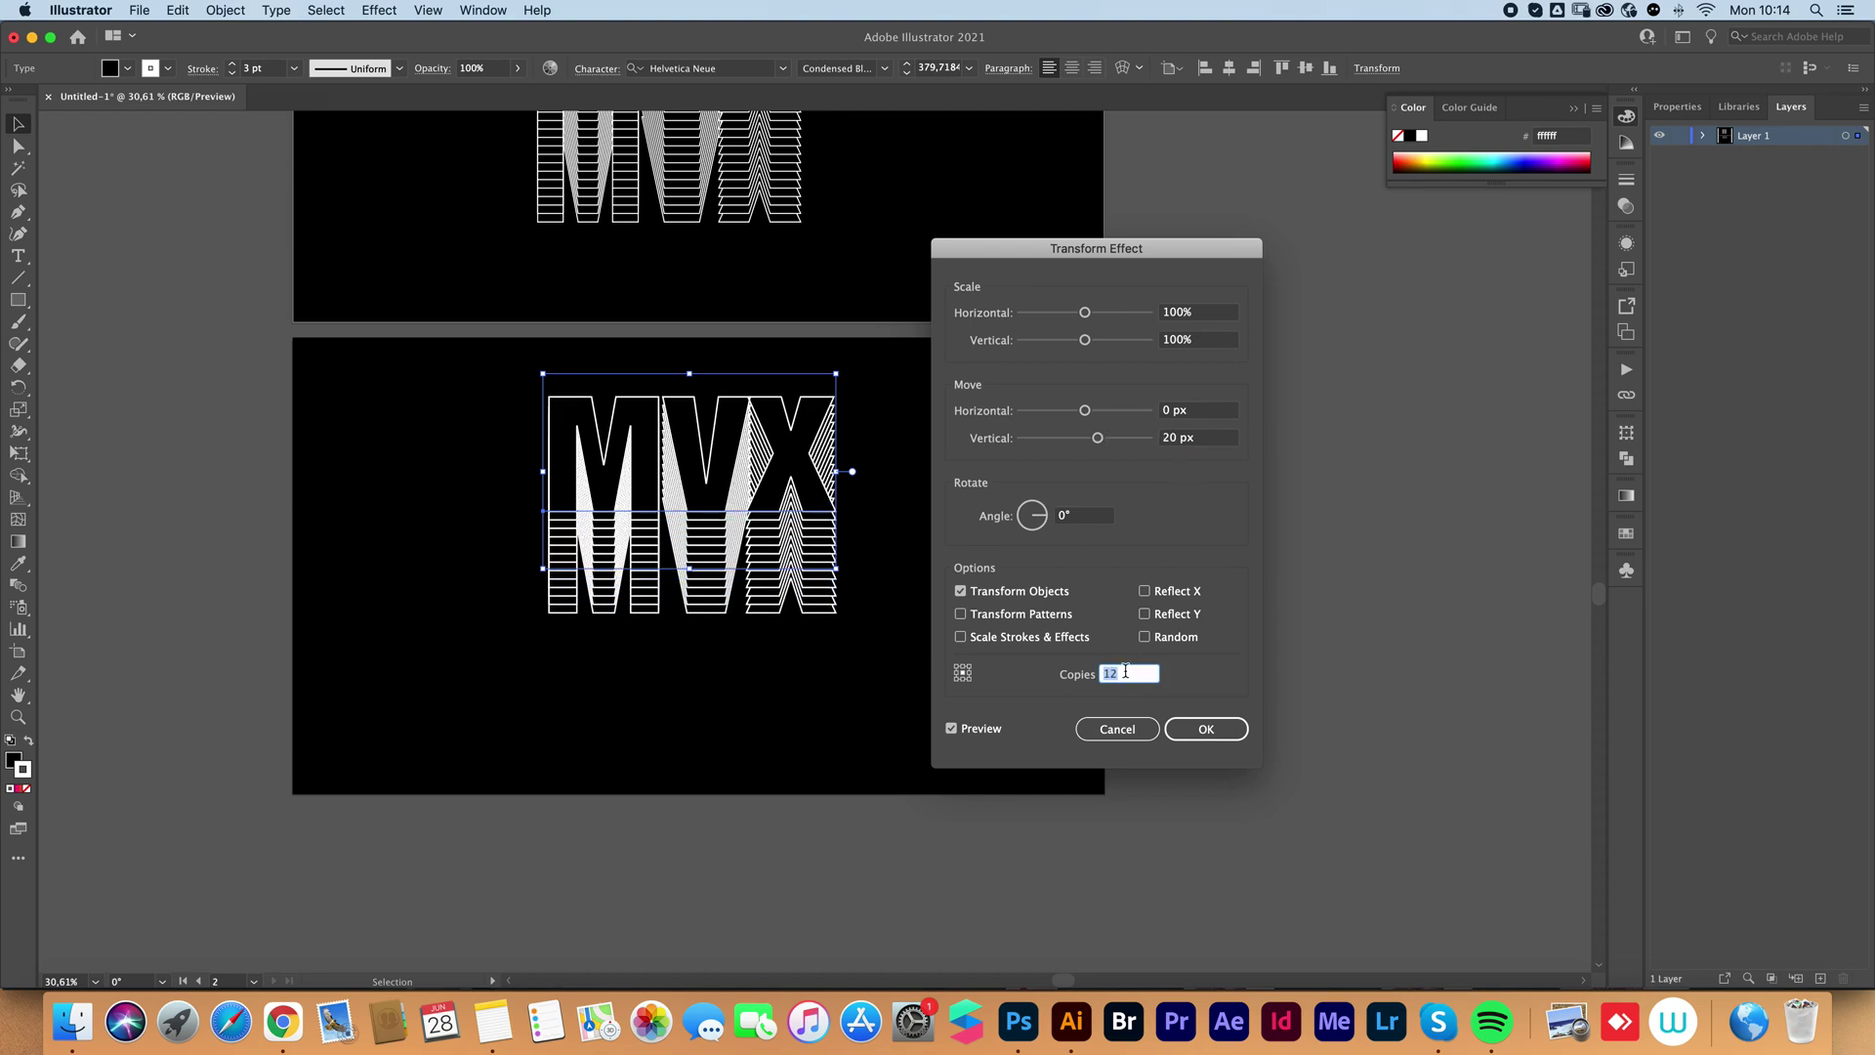
pyautogui.press('Up')
pyautogui.press('Up')
pyautogui.press('Up')
pyautogui.press('Up')
pyautogui.press('Up')
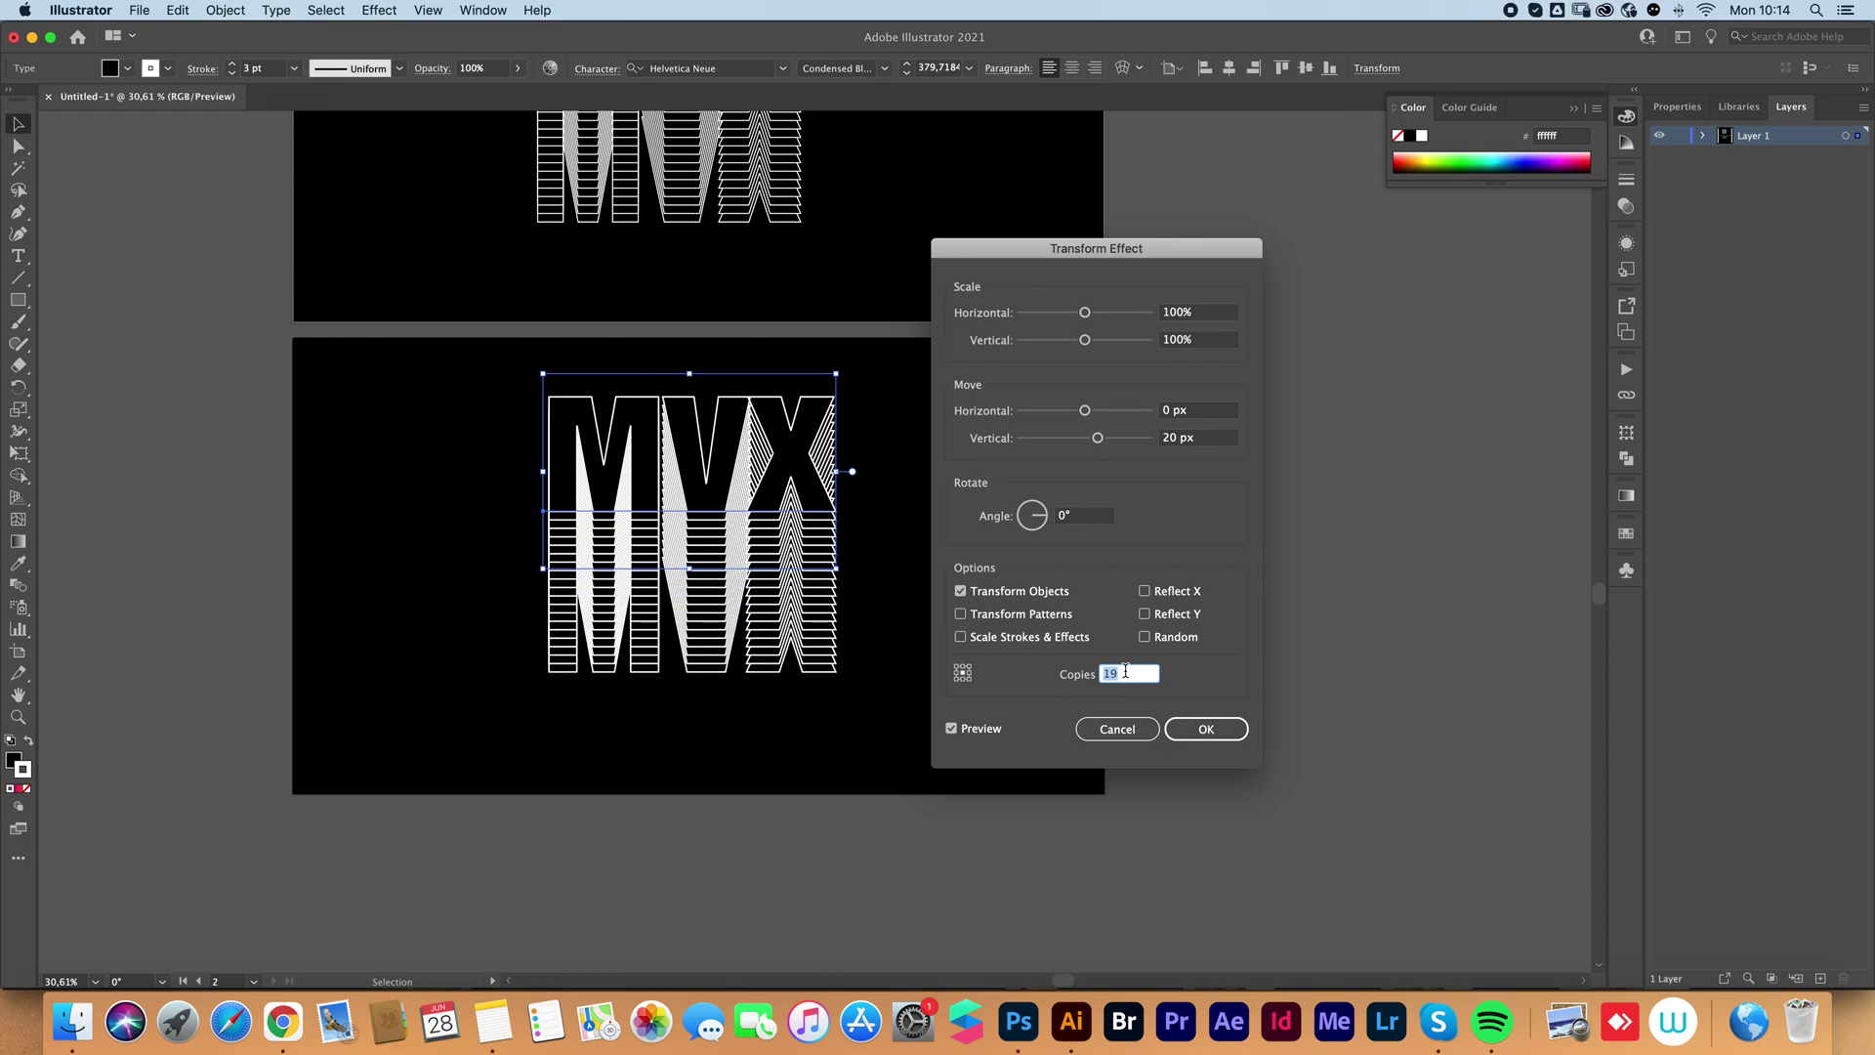
pyautogui.press('Return')
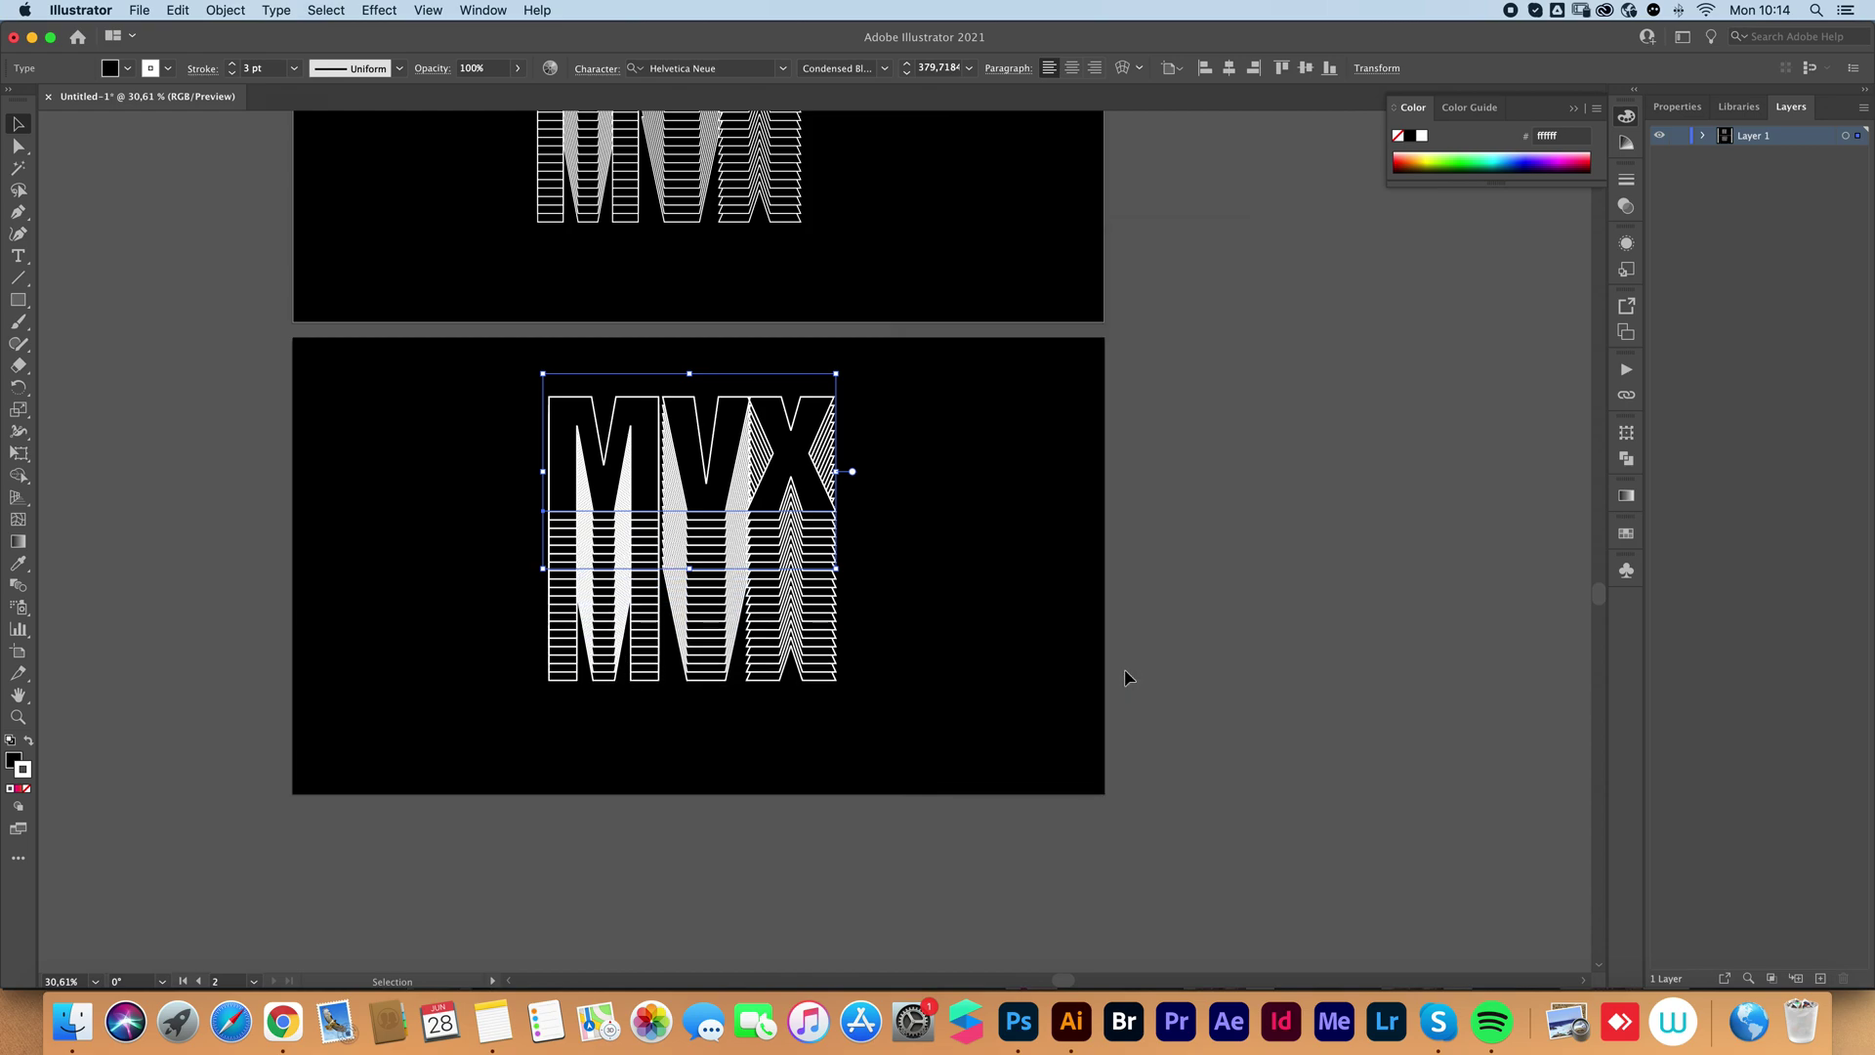
# Move the stacked MVX lettering slightly down to centre it vertically on the artboard and deselect it.
pyautogui.moveTo(791, 633); pyautogui.dragTo(791, 650)
pyautogui.click(1031, 663)
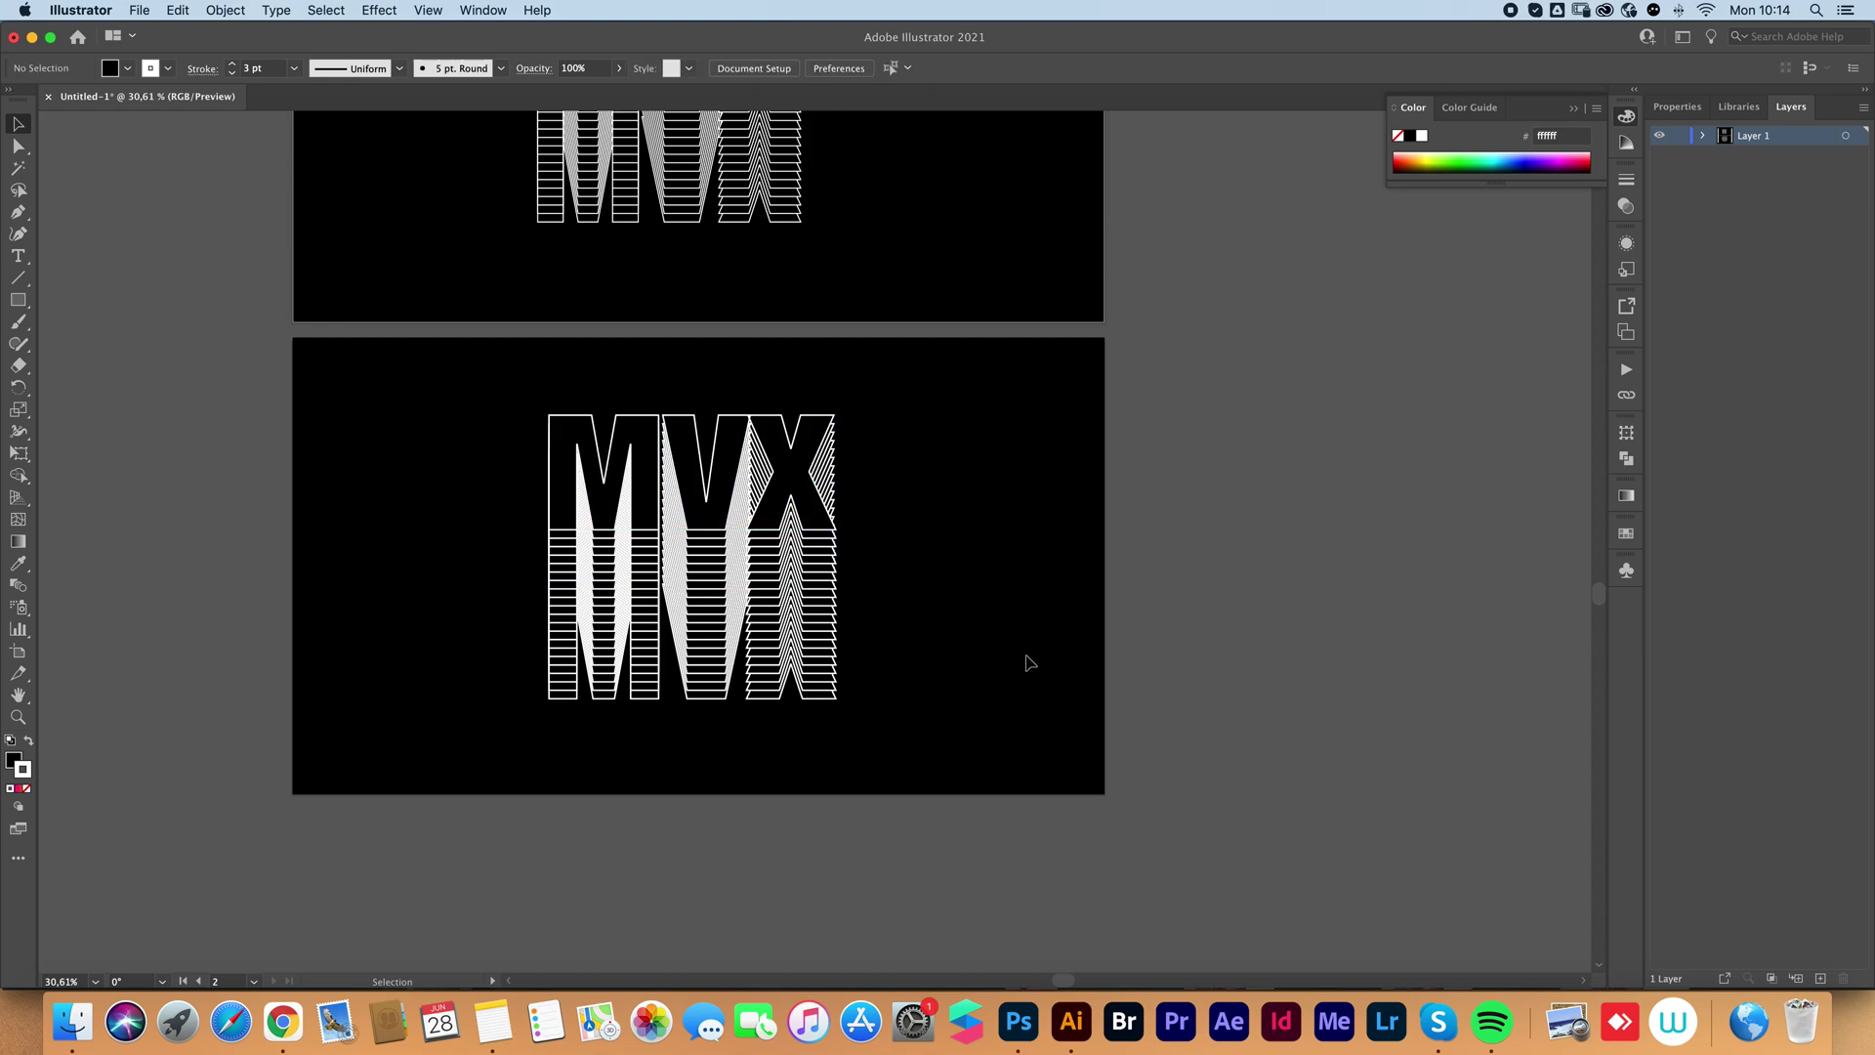
# Thicken the white stroke of the stacked MVX text on the lower artboard to 5 pt.
pyautogui.click(782, 547)
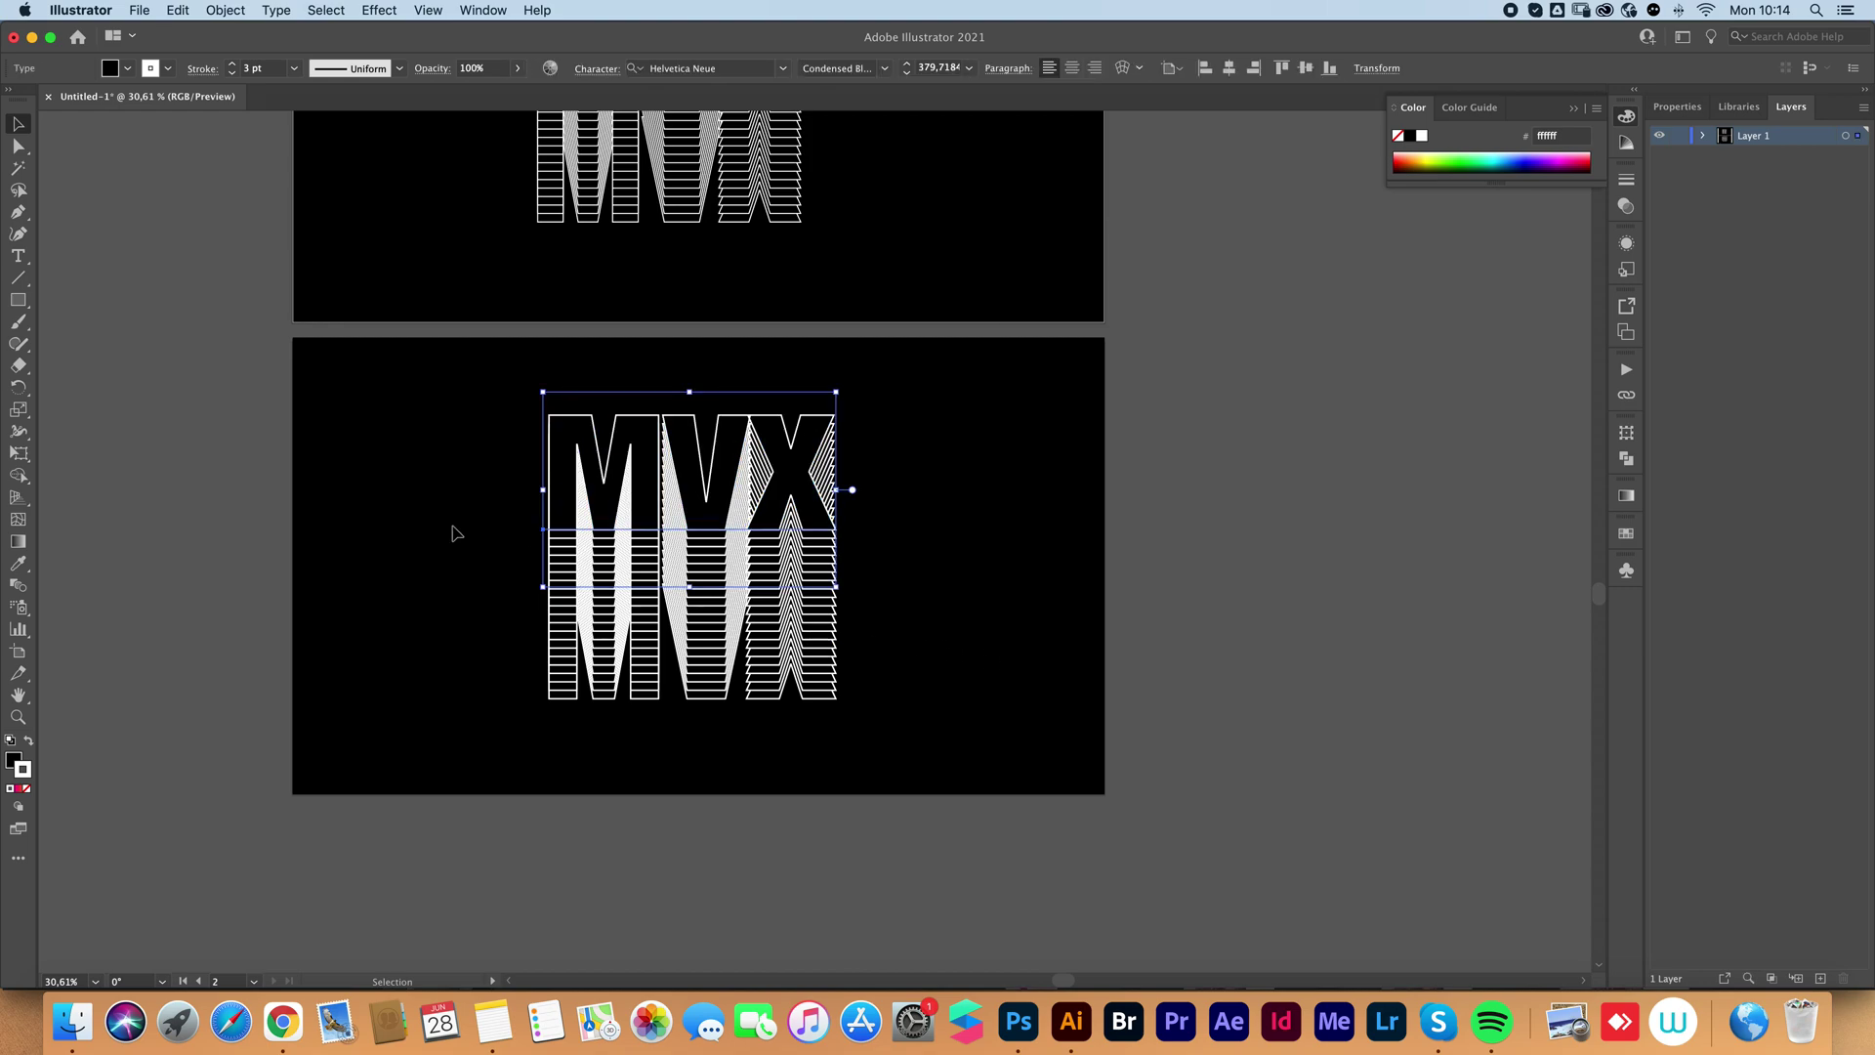
pyautogui.click(233, 73)
pyautogui.click(234, 63)
pyautogui.click(234, 64)
pyautogui.click(233, 64)
pyautogui.click(233, 63)
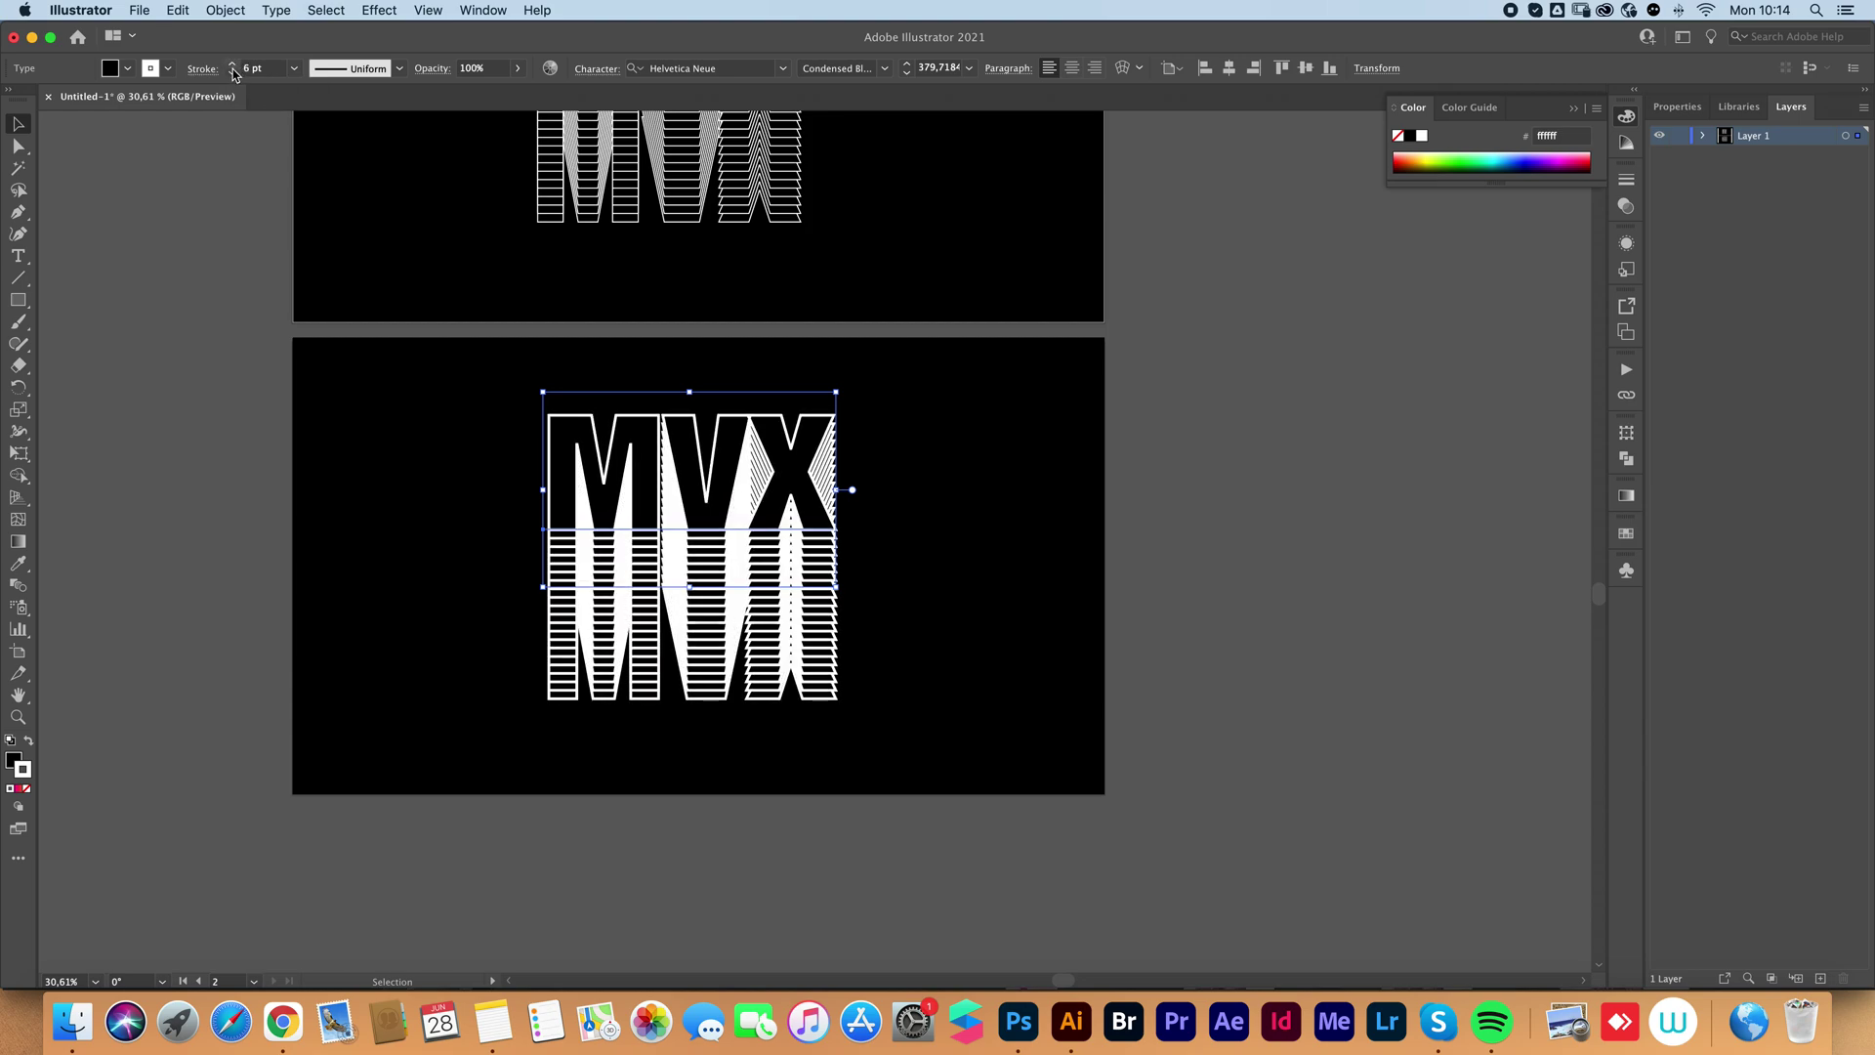
pyautogui.click(232, 74)
pyautogui.click(431, 532)
# Reopen the MVX text's existing Transform effect for editing and set its vertical move to 25 px.
pyautogui.click(715, 514)
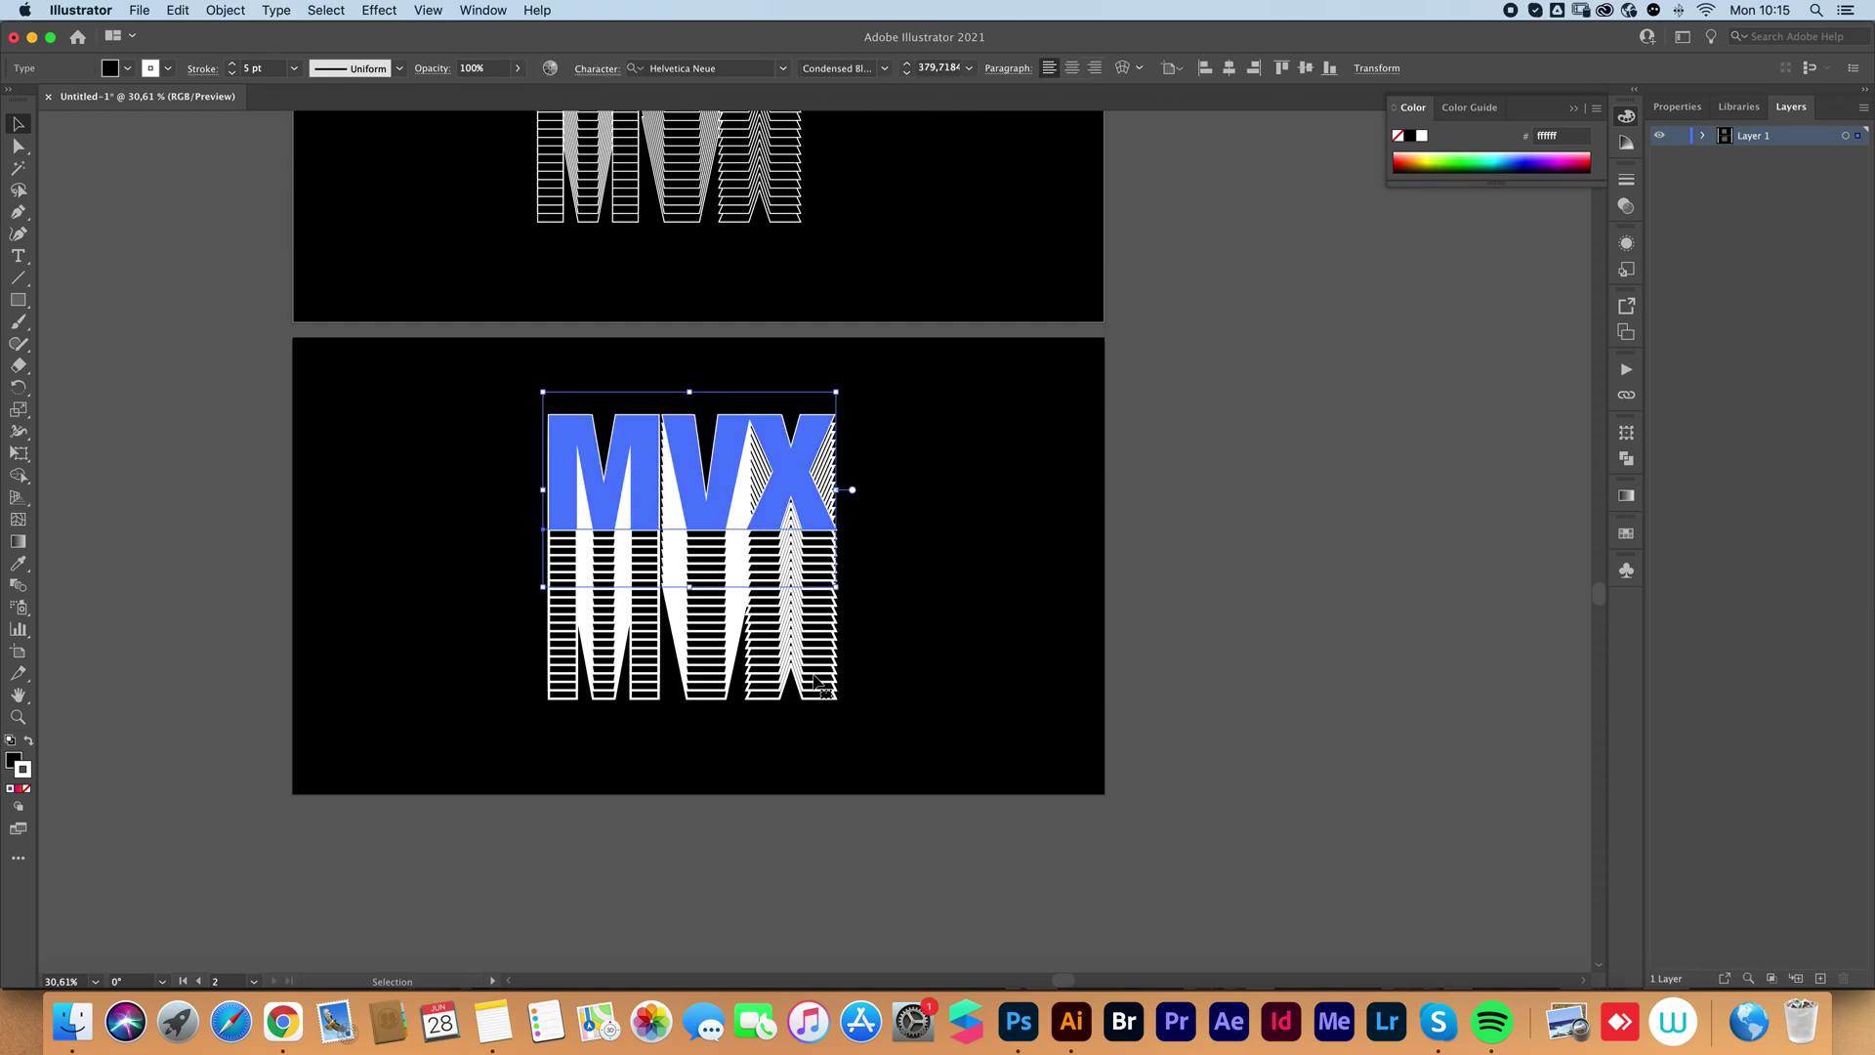
pyautogui.click(1626, 244)
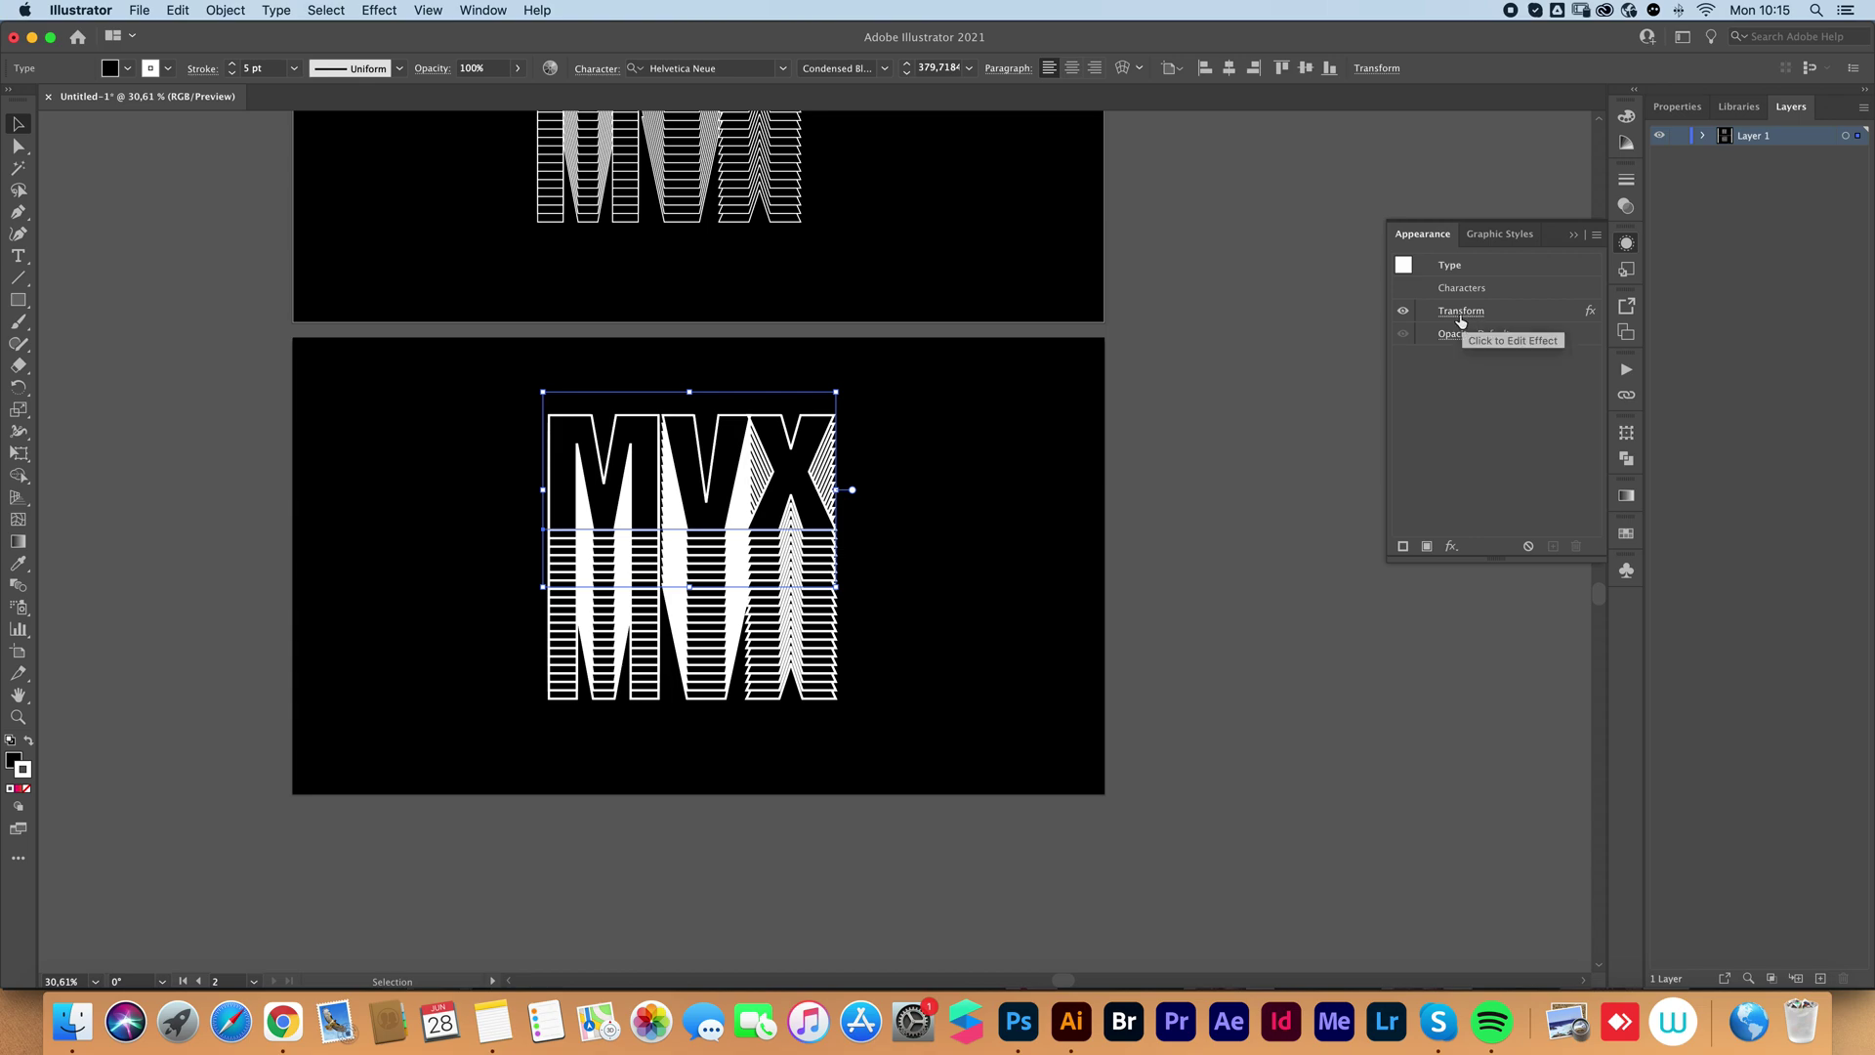
pyautogui.click(1462, 311)
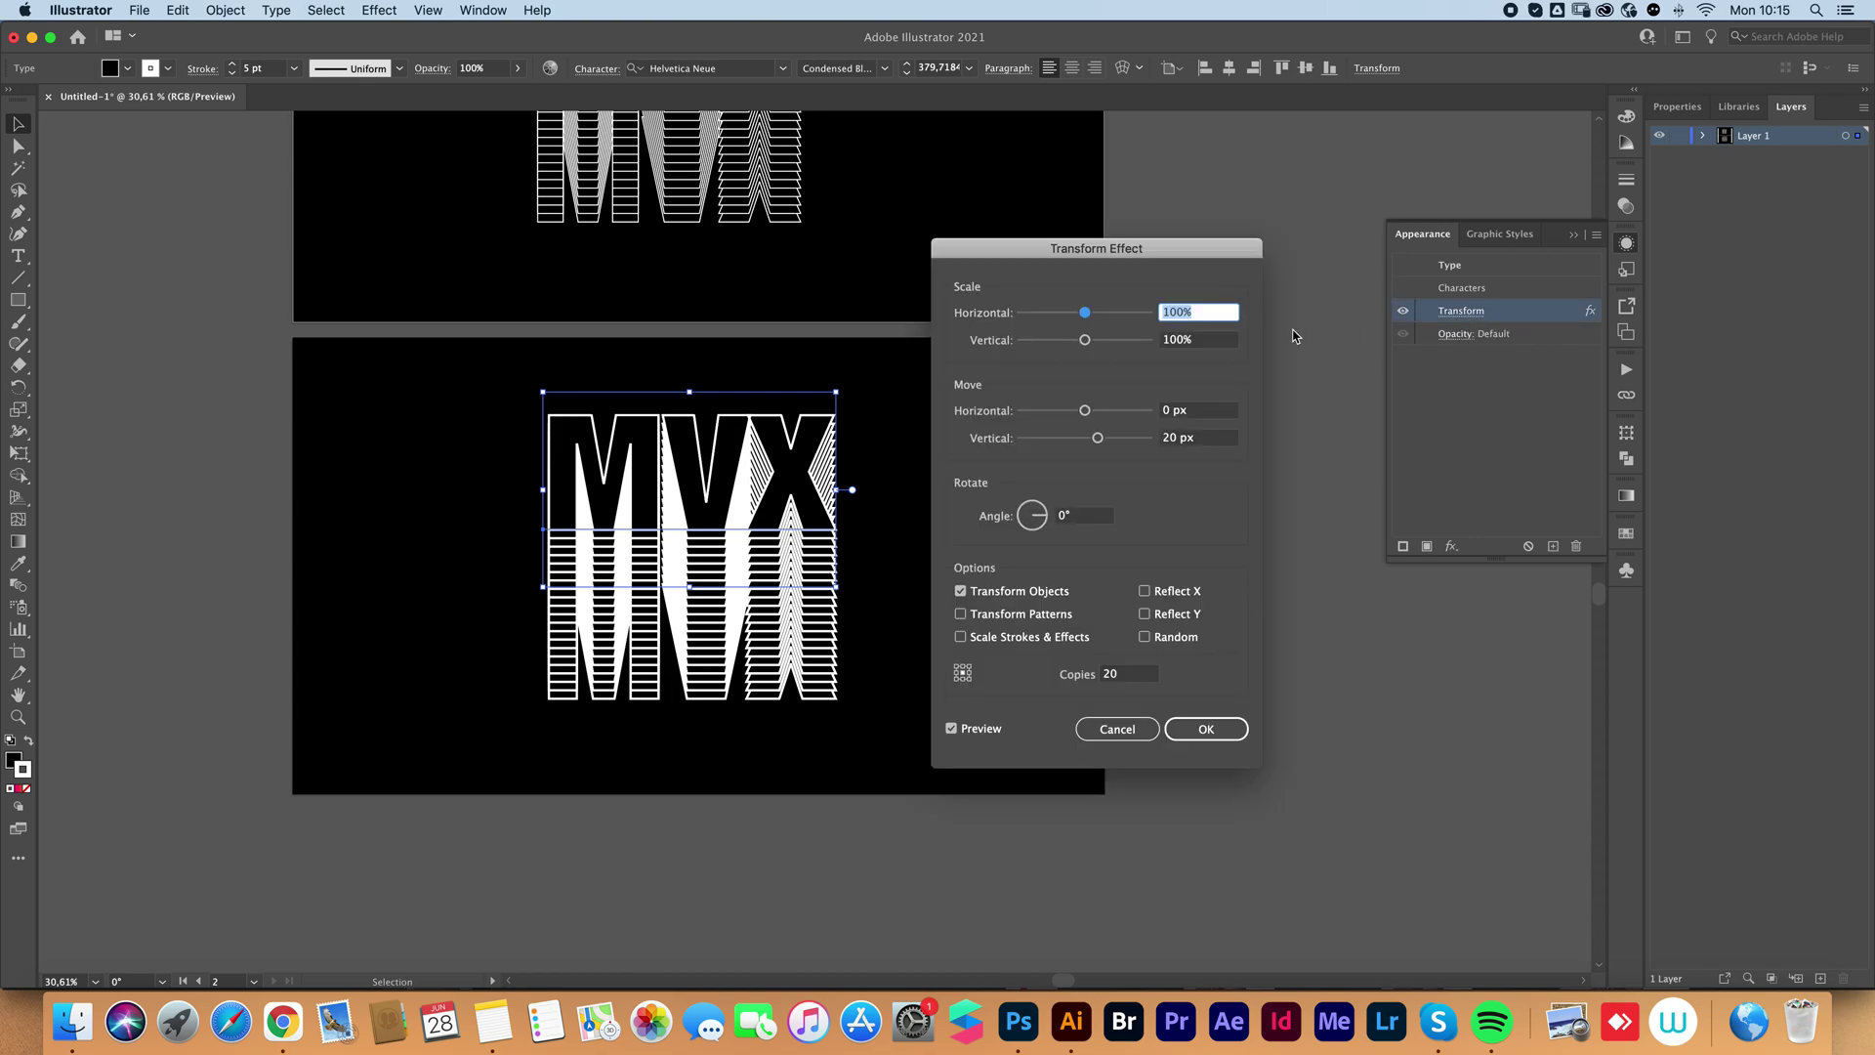
pyautogui.click(1178, 428)
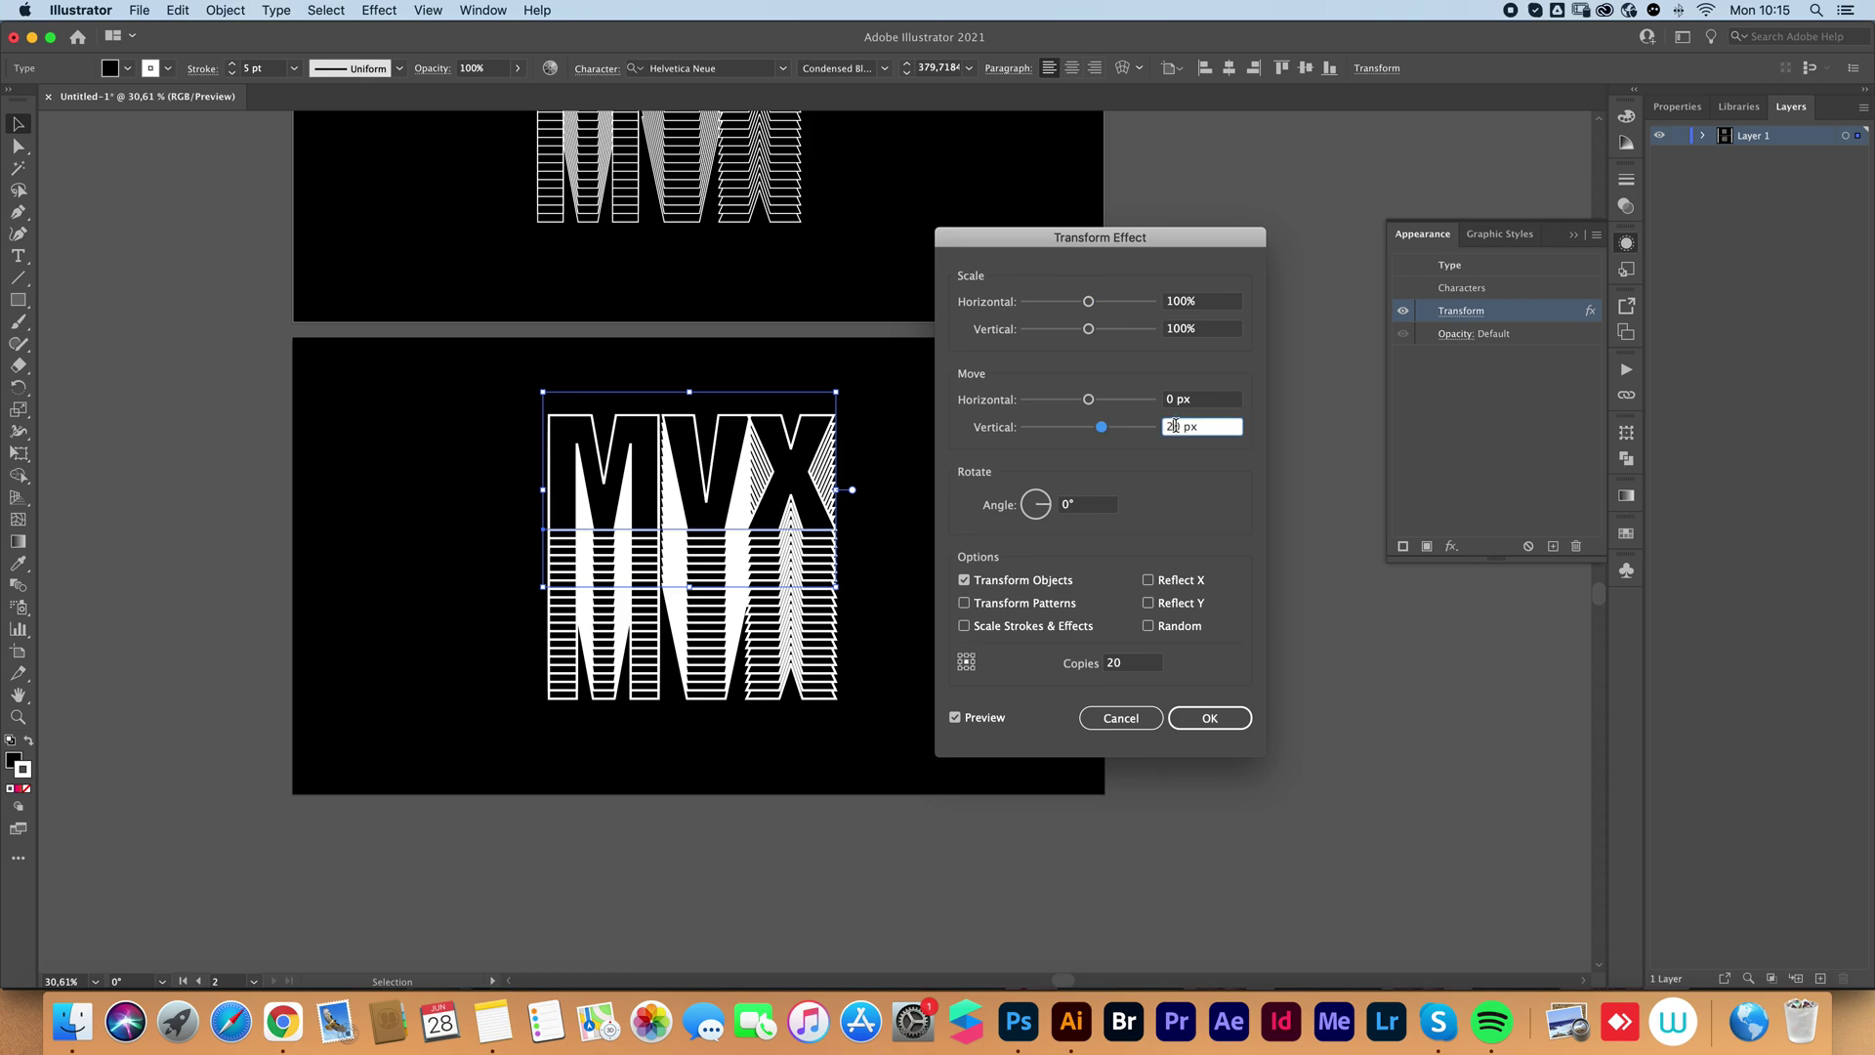
pyautogui.hotkey('shift', 'Up')
pyautogui.press('Down')
pyautogui.press('Down')
pyautogui.press('Down')
pyautogui.press('Down')
pyautogui.press('Down')
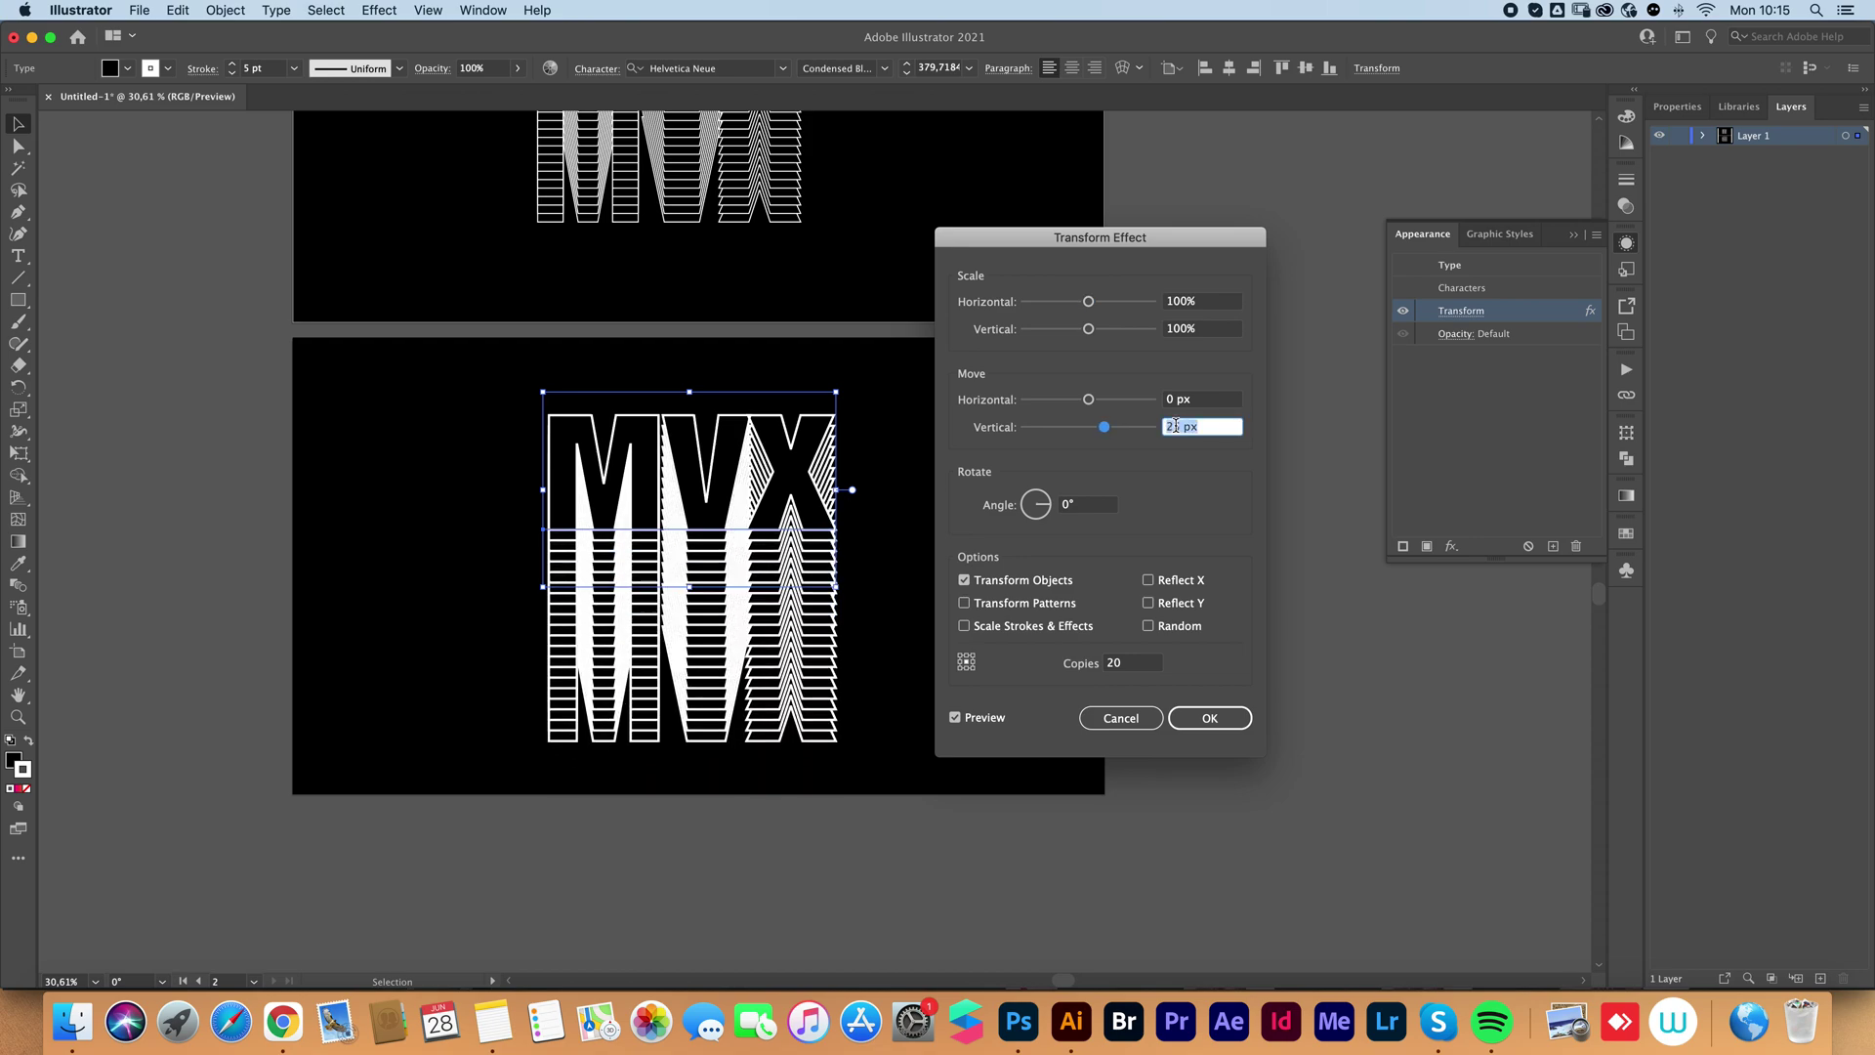
# Reduce the Transform effect's number of copies to 14 and apply the edited effect.
pyautogui.click(1125, 666)
pyautogui.press('Down')
pyautogui.press('Down')
pyautogui.press('Down')
pyautogui.press('Down')
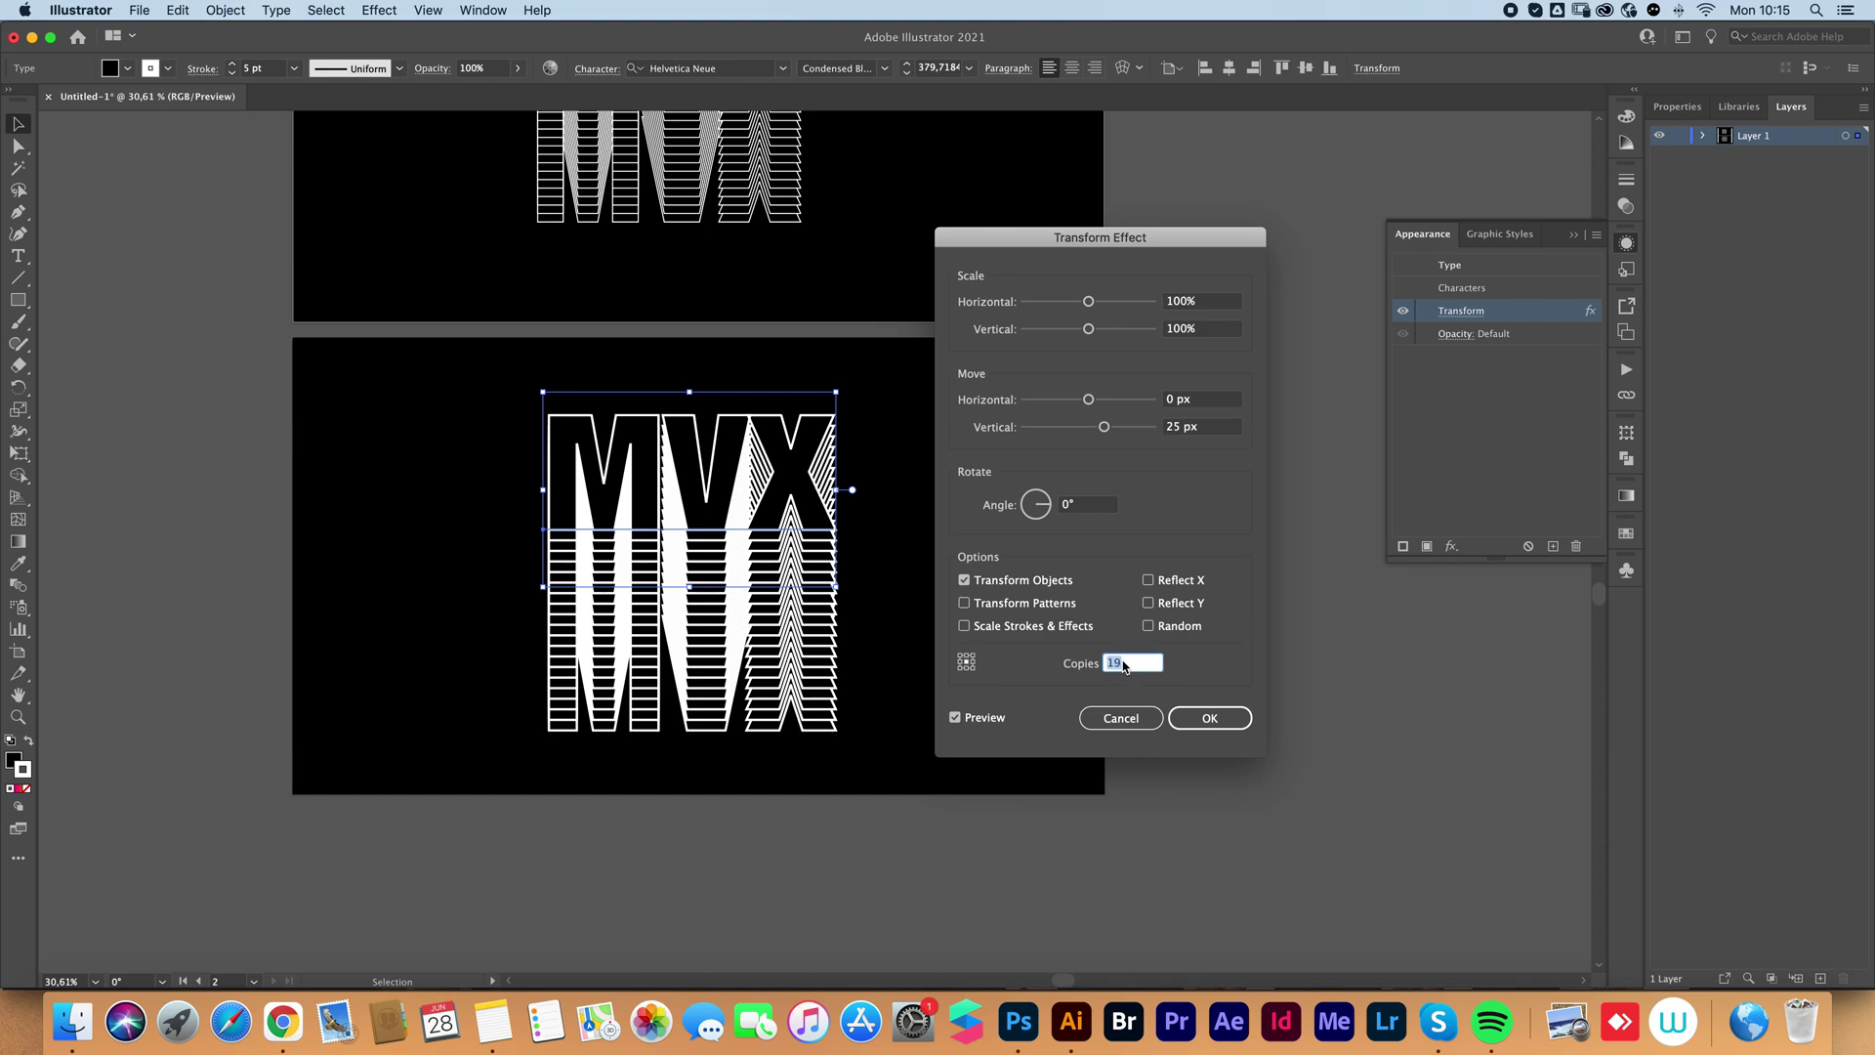
pyautogui.press('Down')
pyautogui.press('Down')
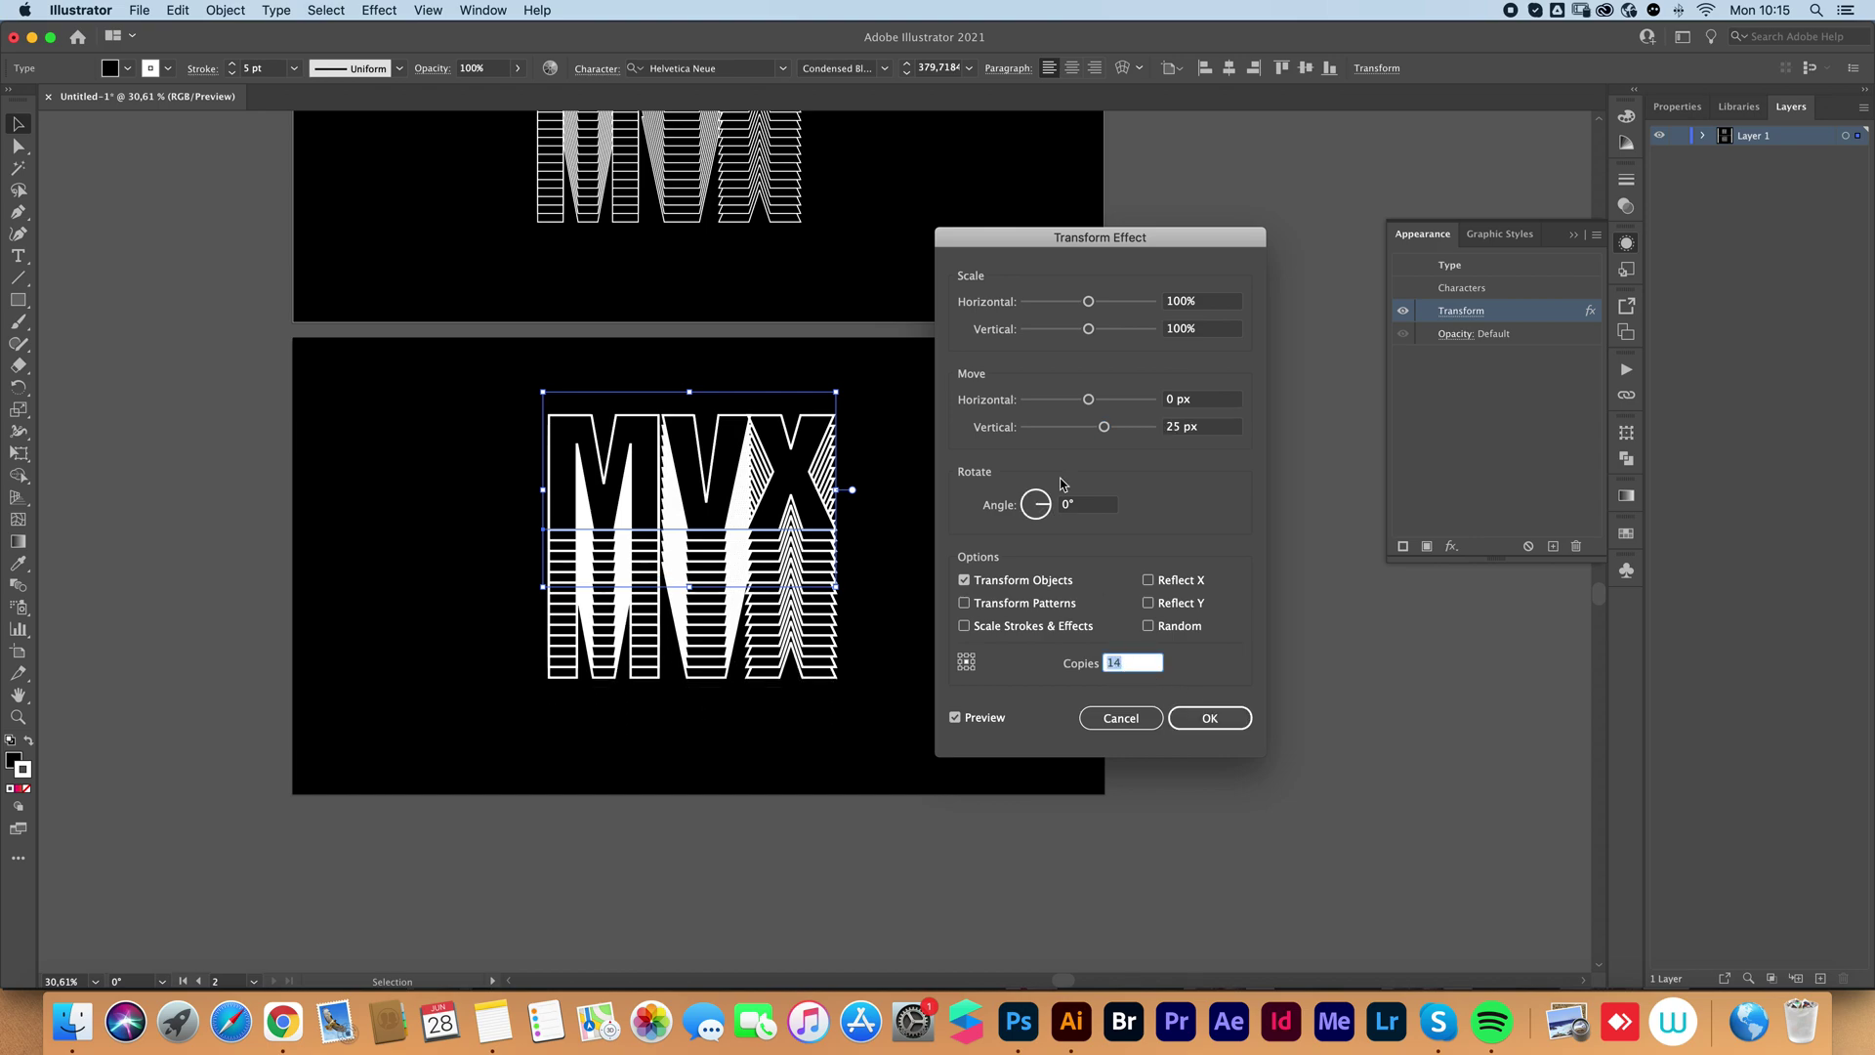
pyautogui.click(1211, 719)
# Nudge the shortened MVX stack slightly down to re-centre it on the lower artboard, and leave it deselected.
pyautogui.click(1101, 642)
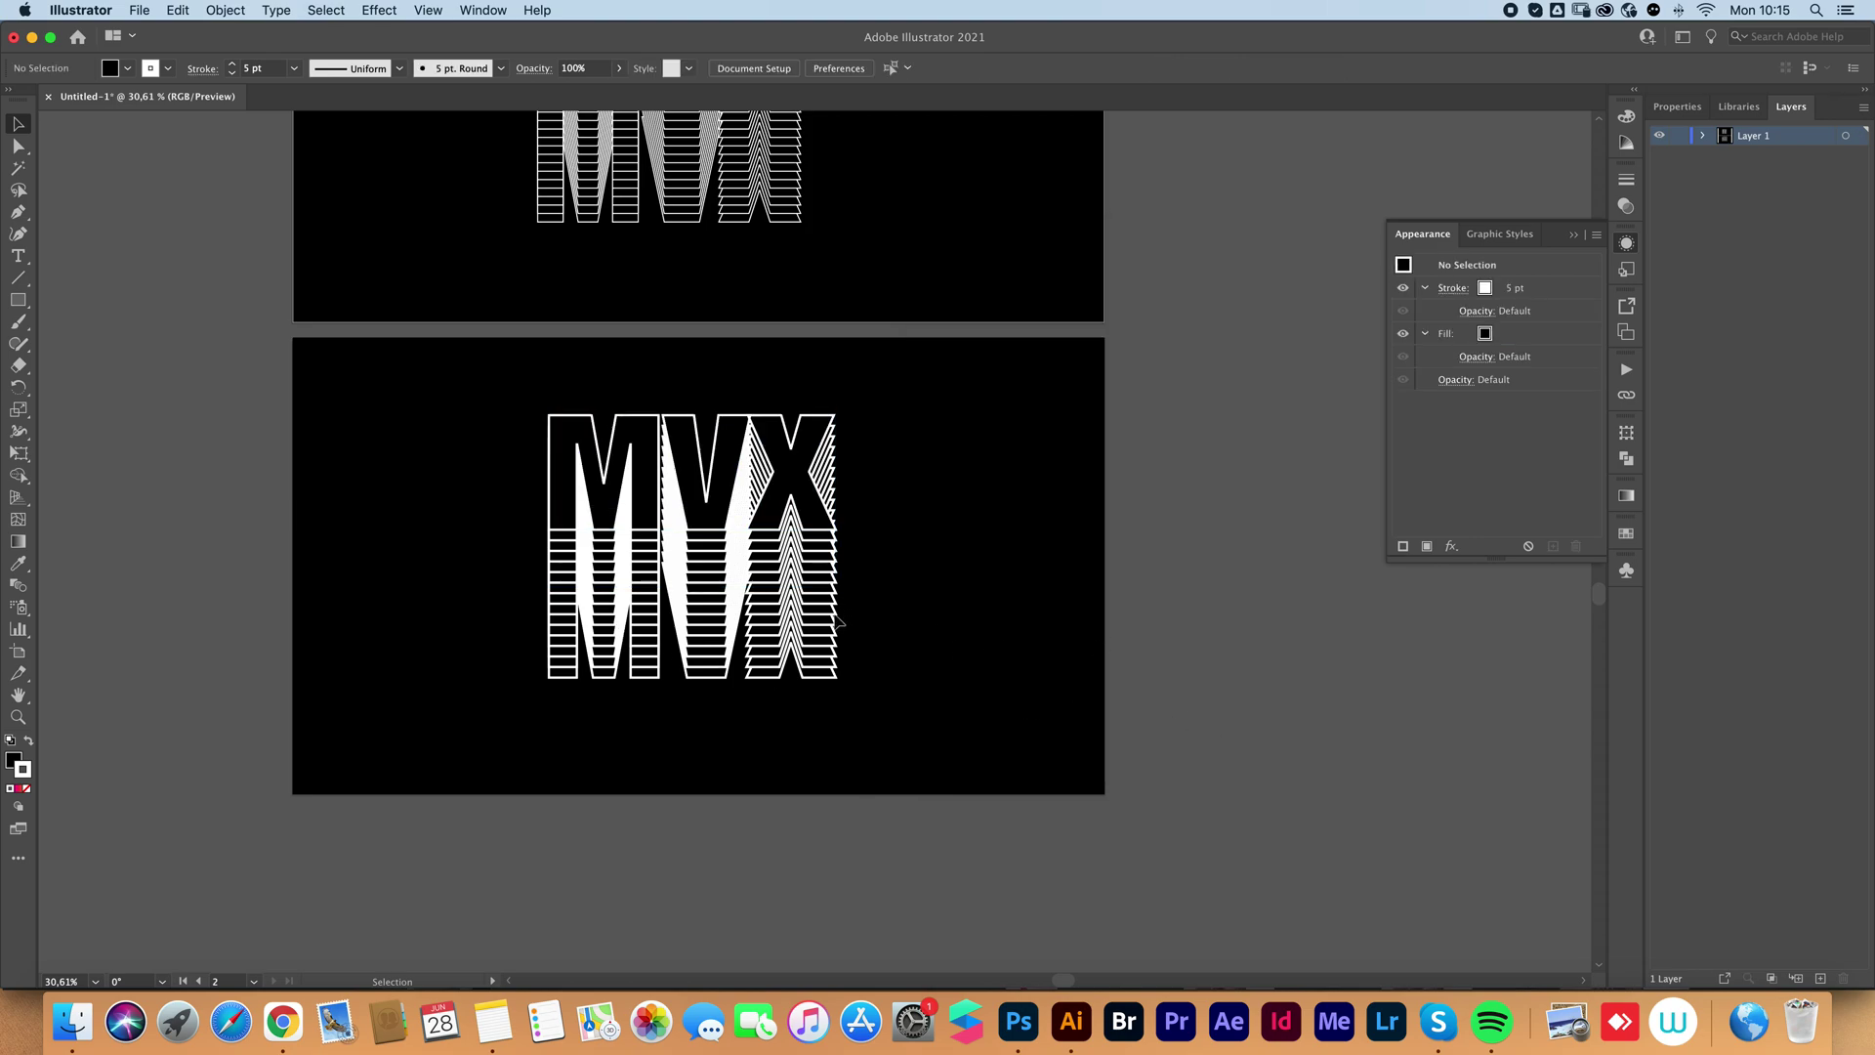
pyautogui.moveTo(837, 621); pyautogui.dragTo(838, 627)
pyautogui.click(1299, 659)
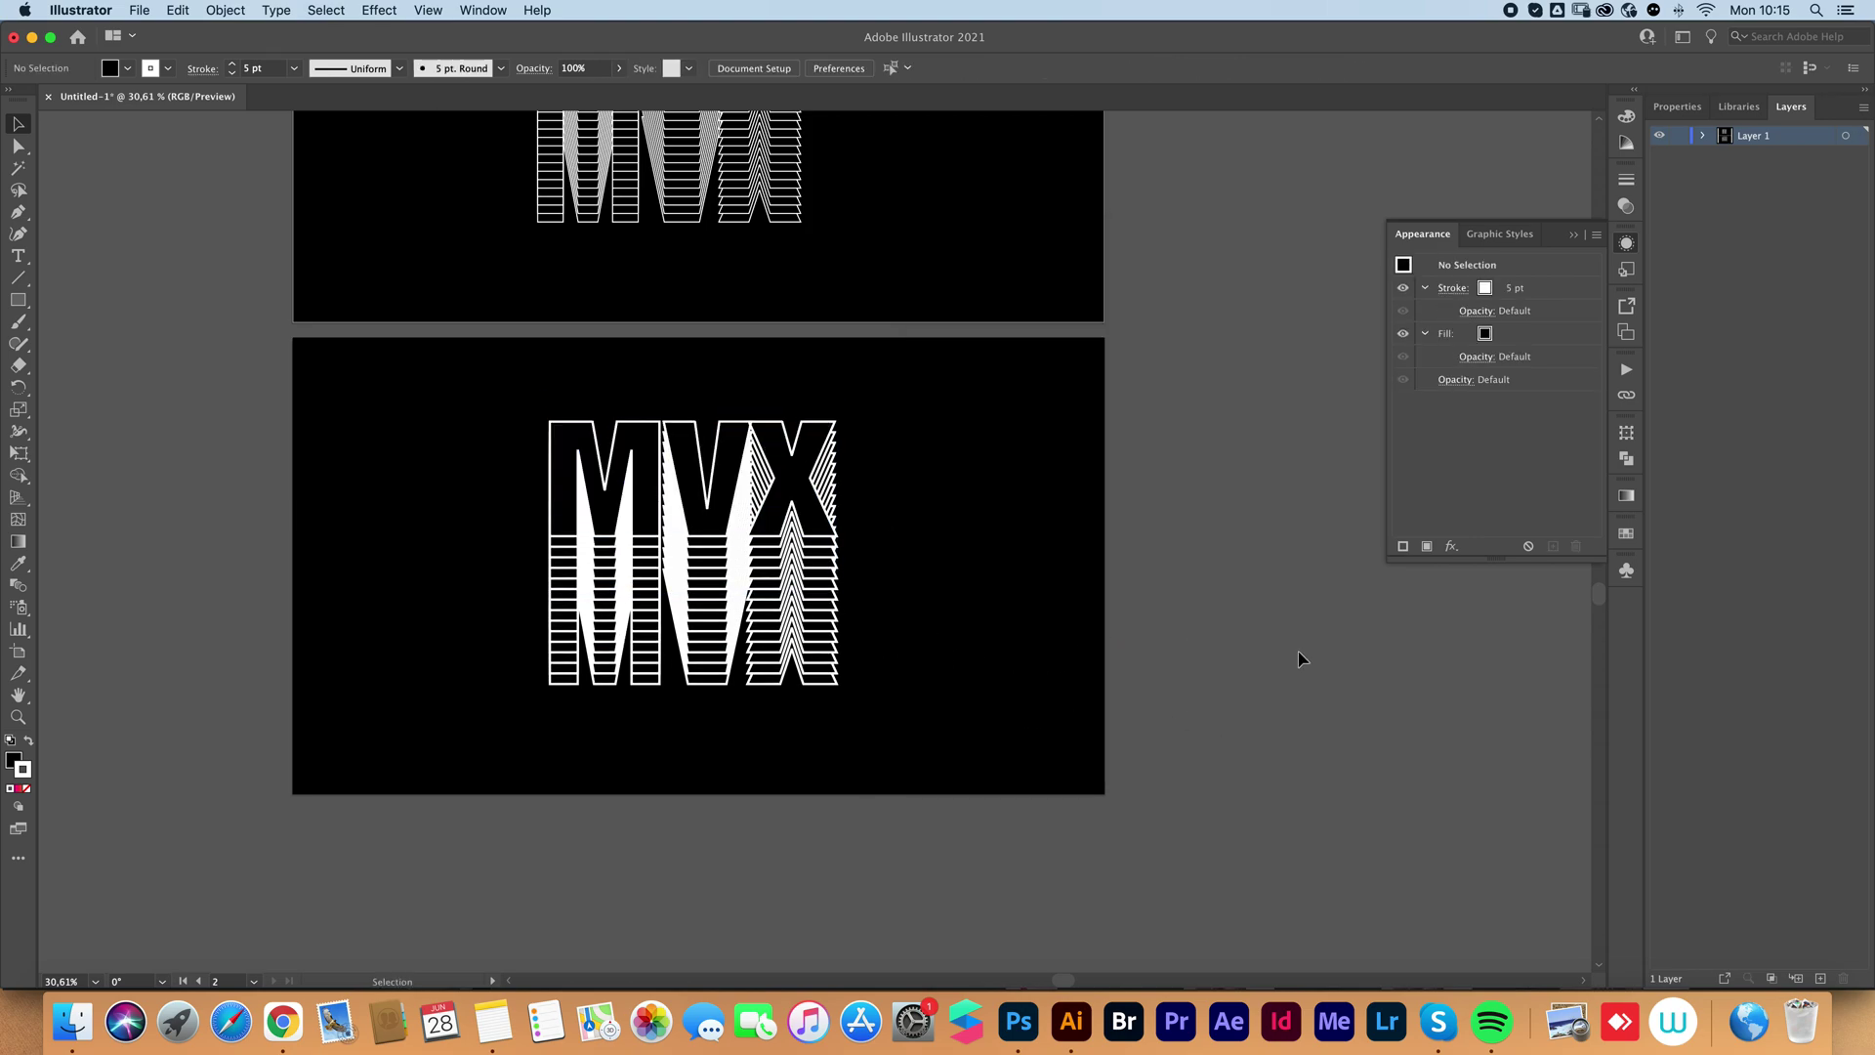